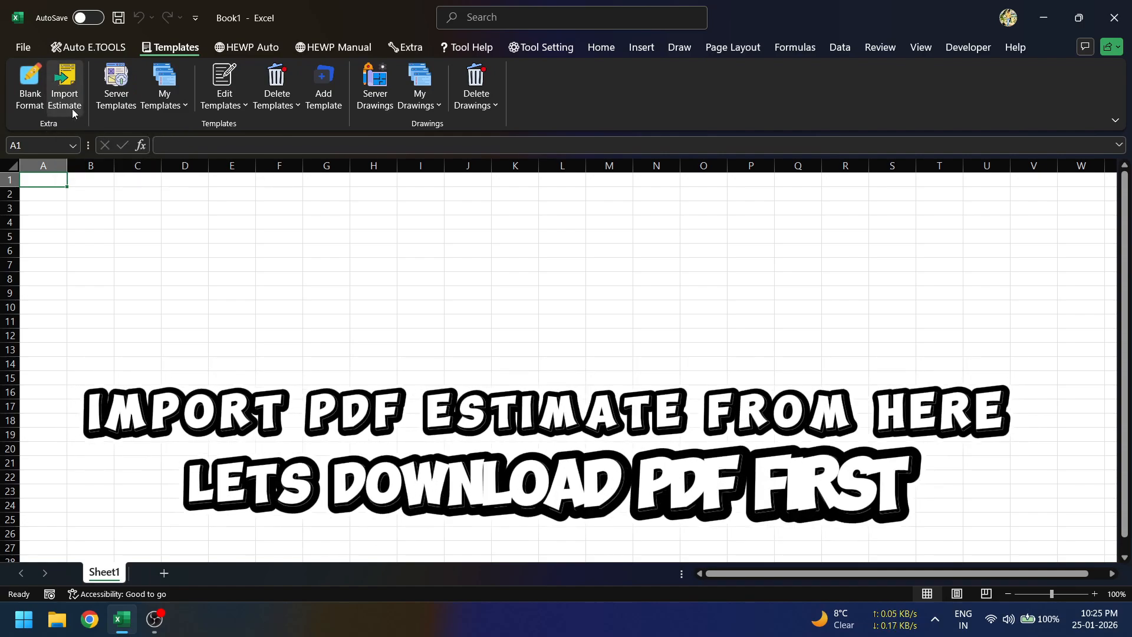
left_click(253, 52)
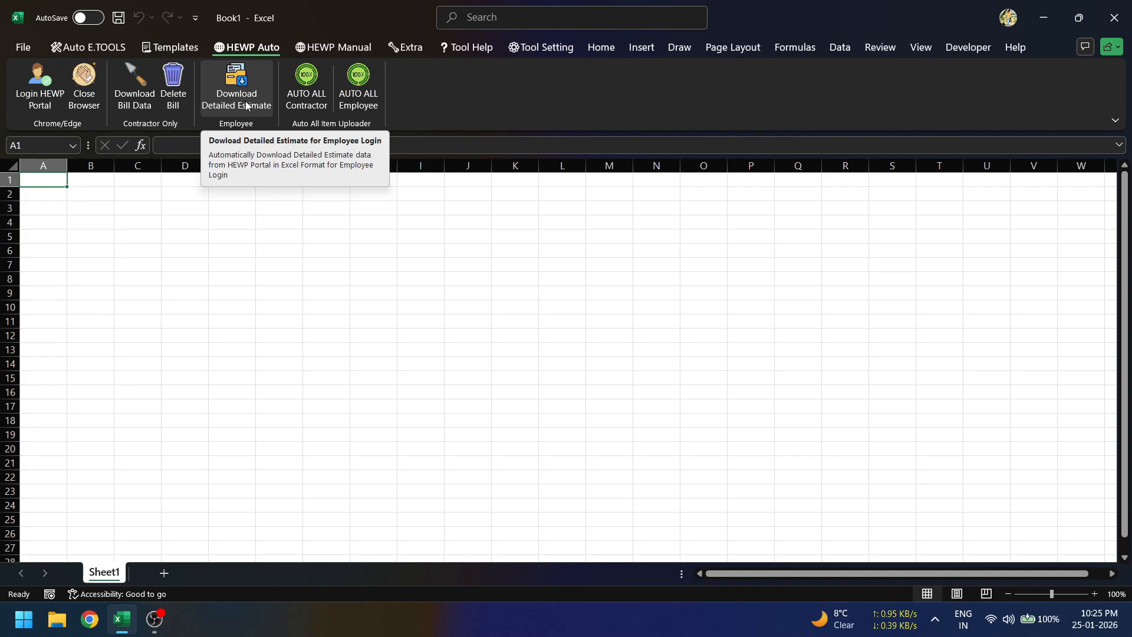
left_click(244, 103)
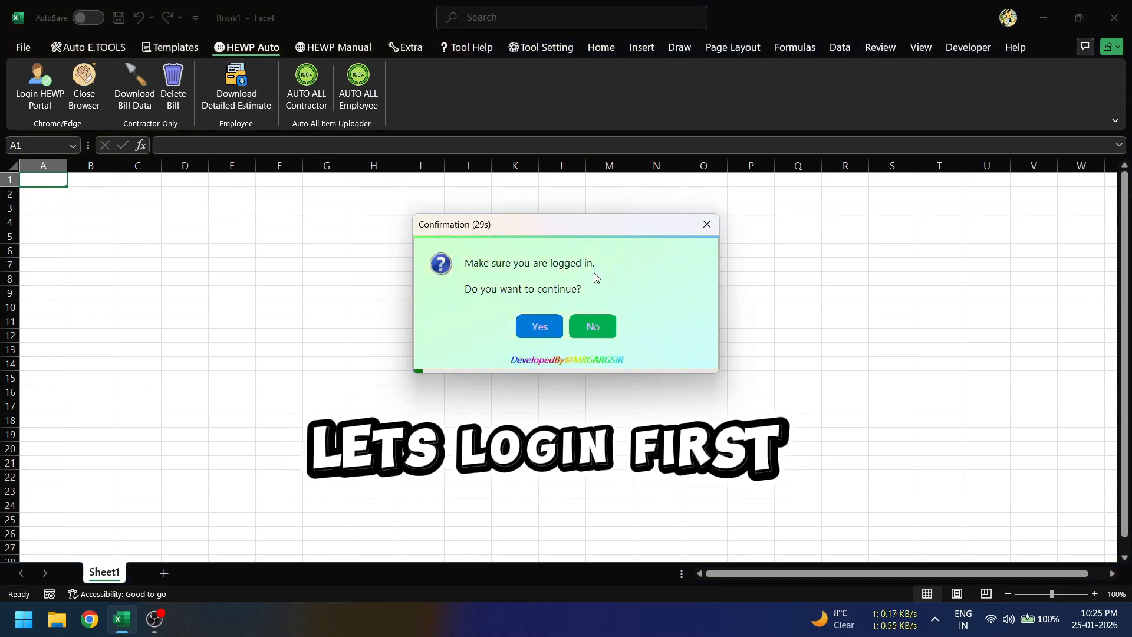
left_click(589, 329)
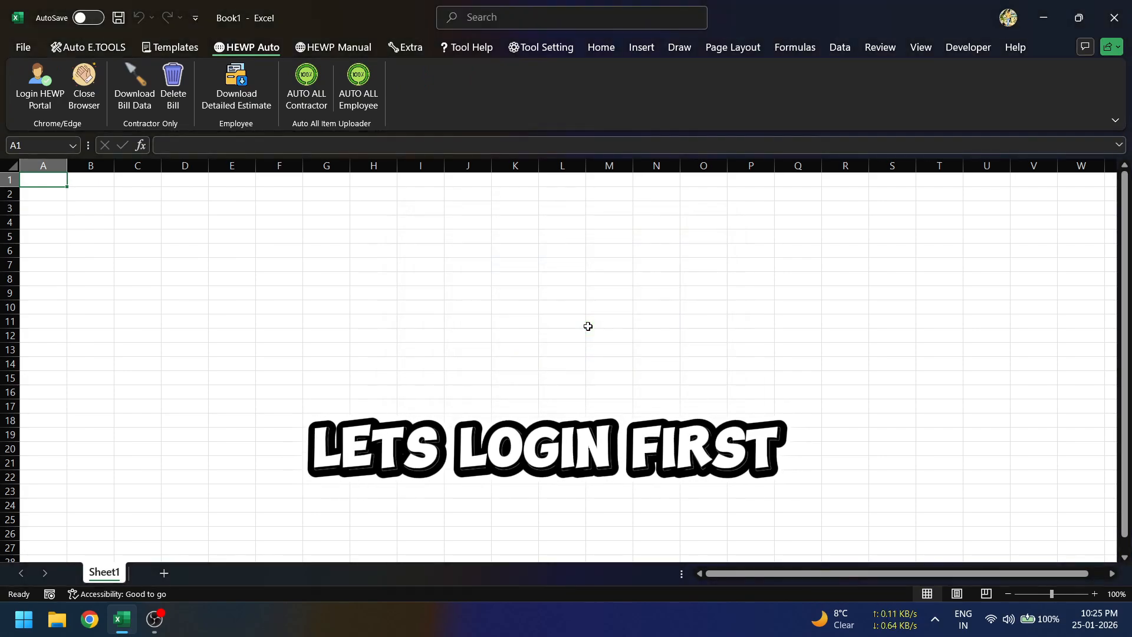
Step: Log in to the HEWP portal with the saved Test1 employee user and return to Excel
left_click(39, 90)
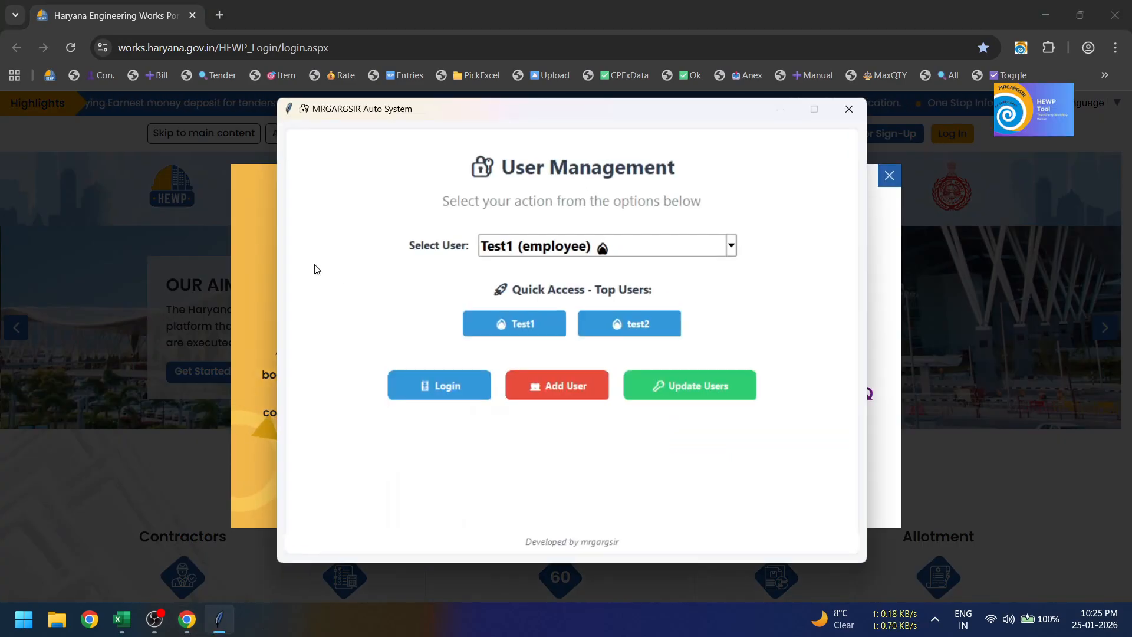
left_click(508, 326)
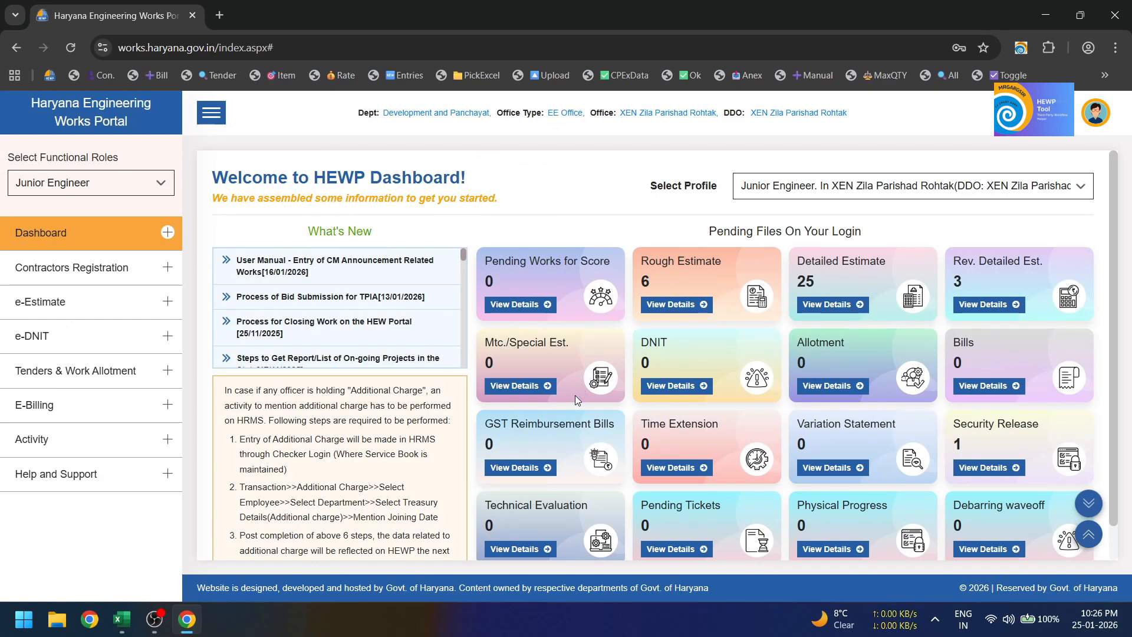
key("alt+Tab")
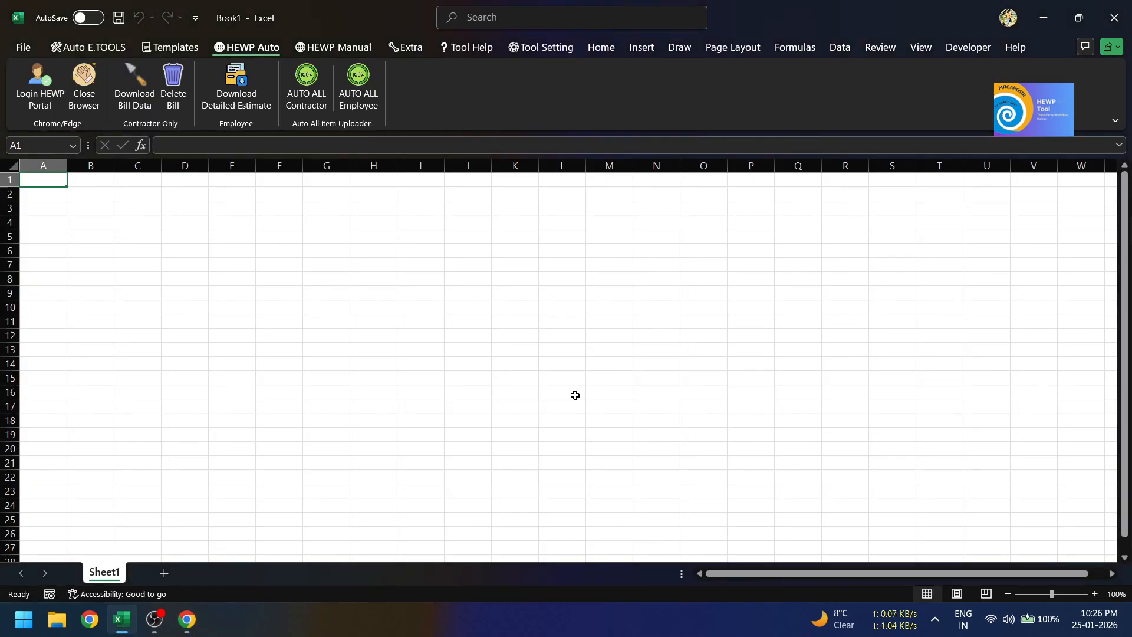
Step: Start the employee detailed estimate download, confirm being logged in, and browse the list of tenders
left_click(241, 97)
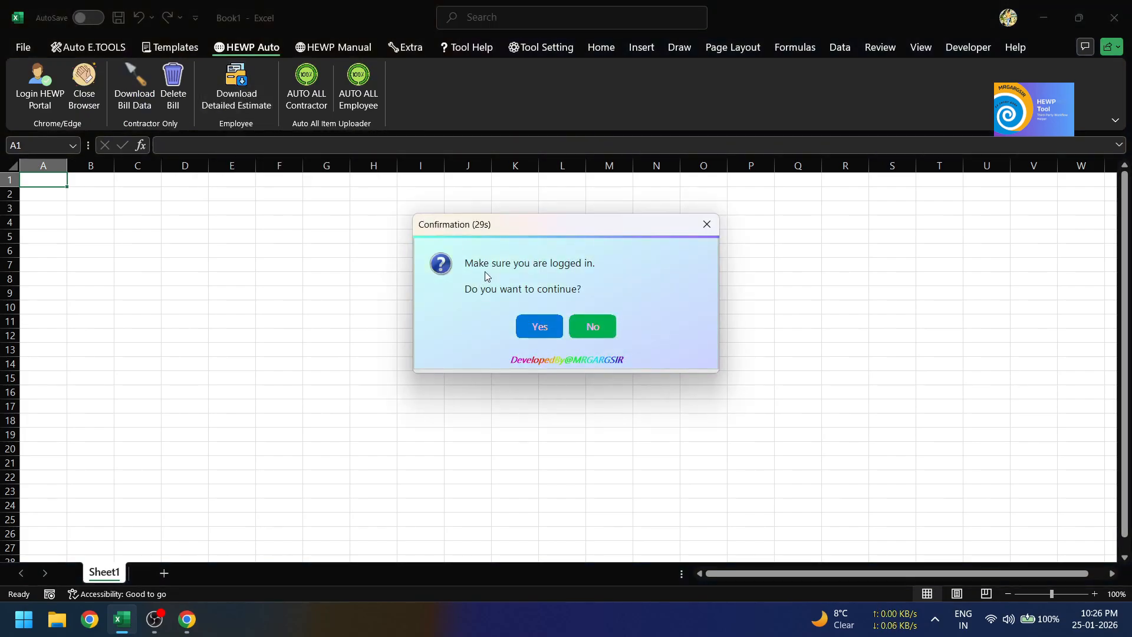
left_click(546, 328)
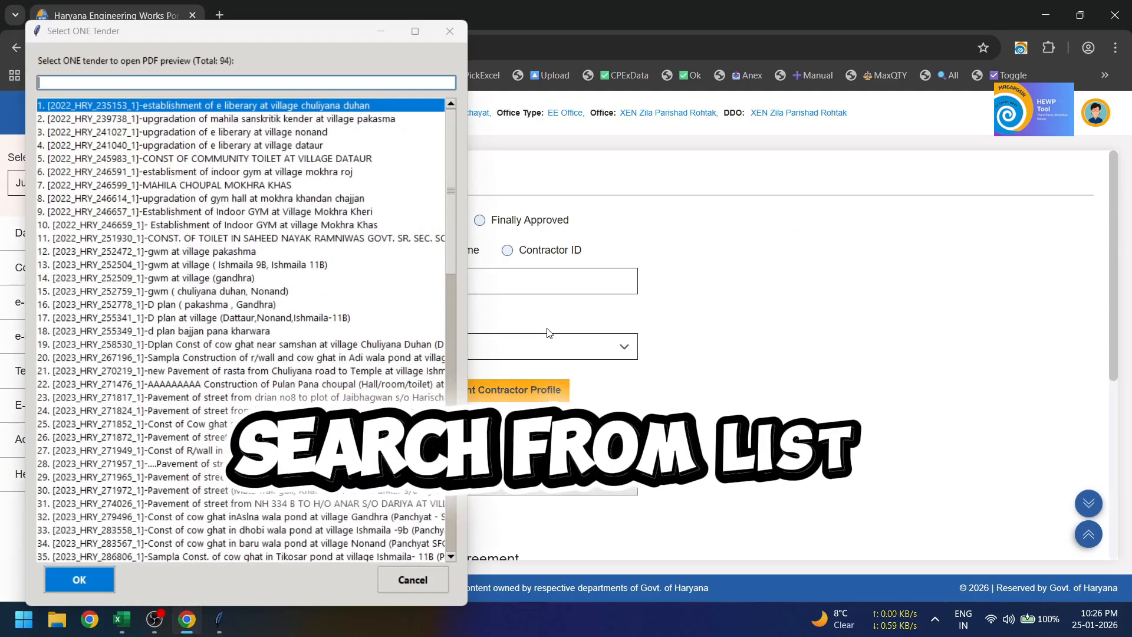
scroll(171, 236, "down", 15)
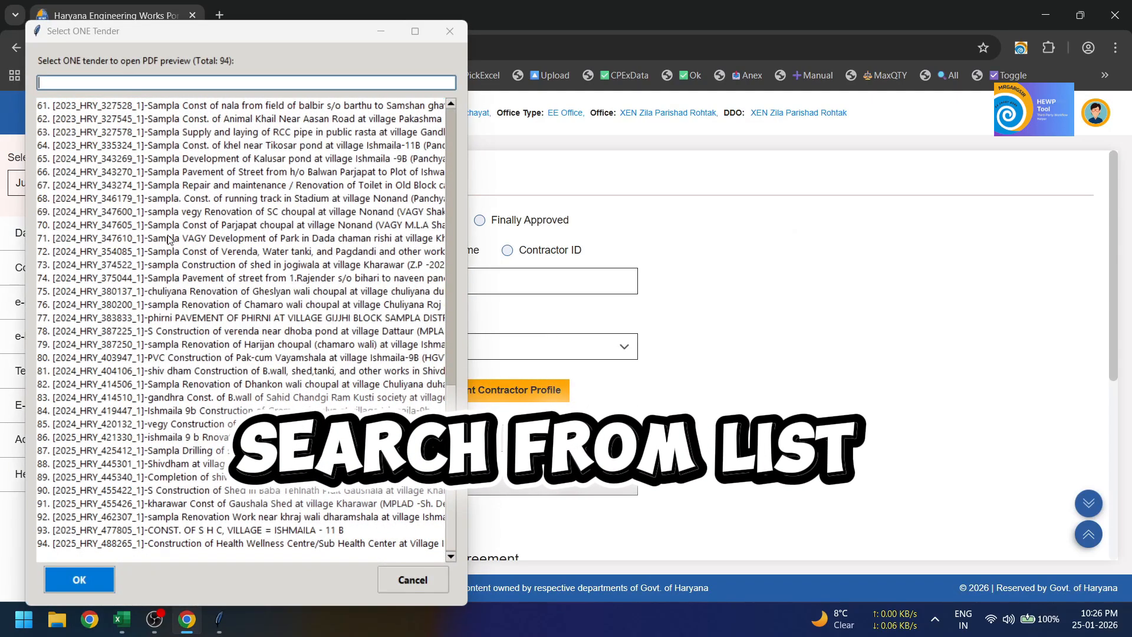
scroll(195, 143, "up", 10)
Step: Filter the tenders by "gi", choose the "gandhra Const. of B.wall" tender and open its detailed estimate PDF preview
left_click(180, 83)
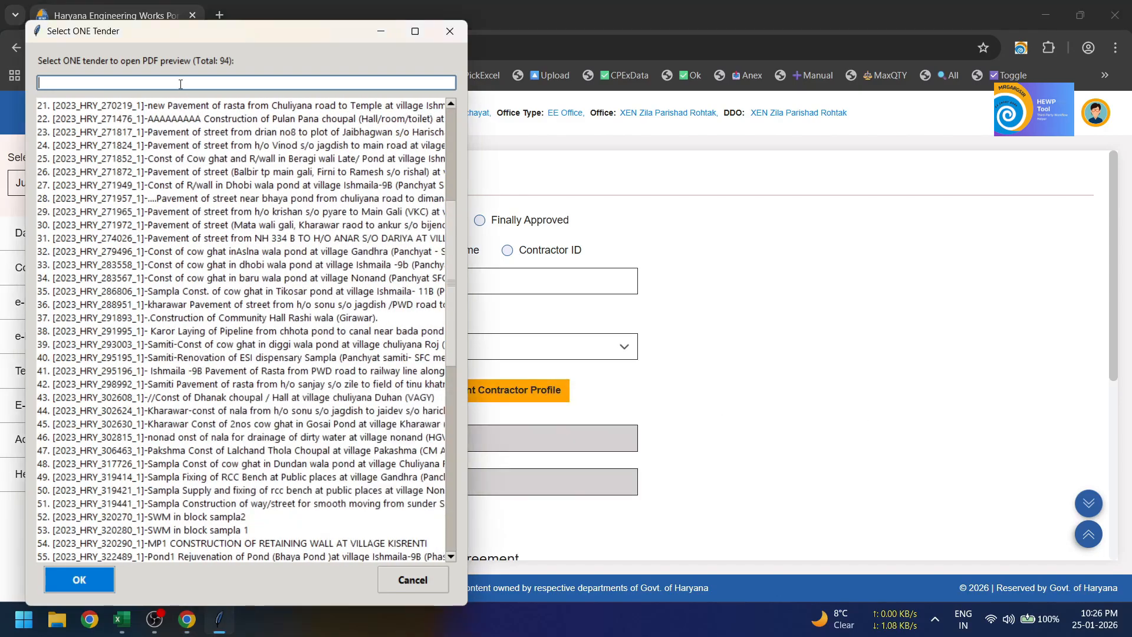
type("g")
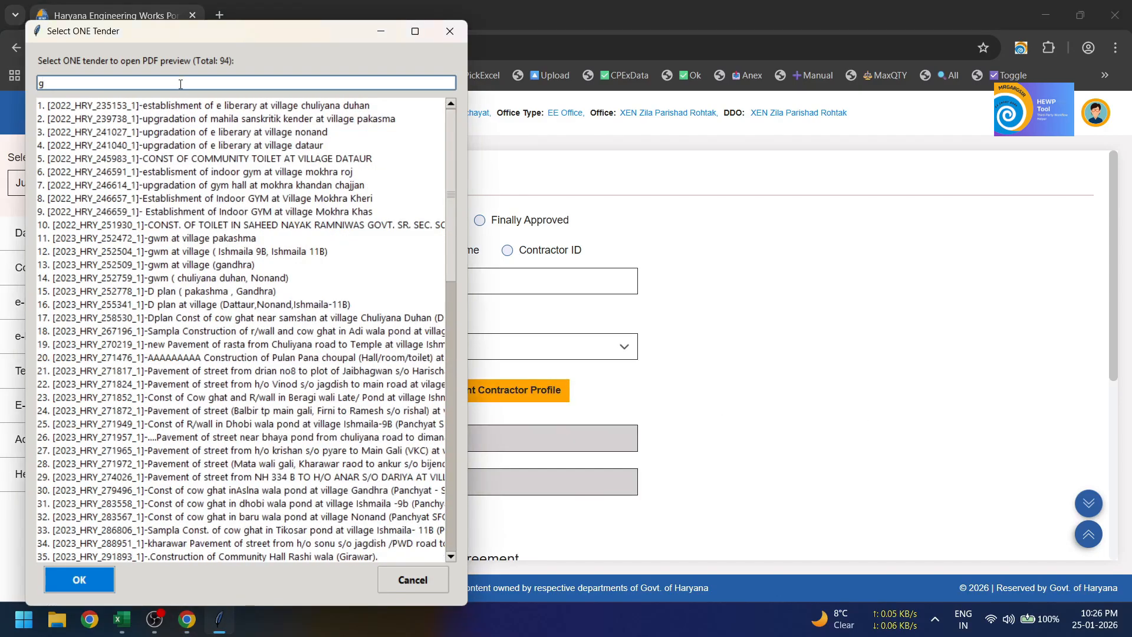
type("u")
key("BackSpace")
type("i")
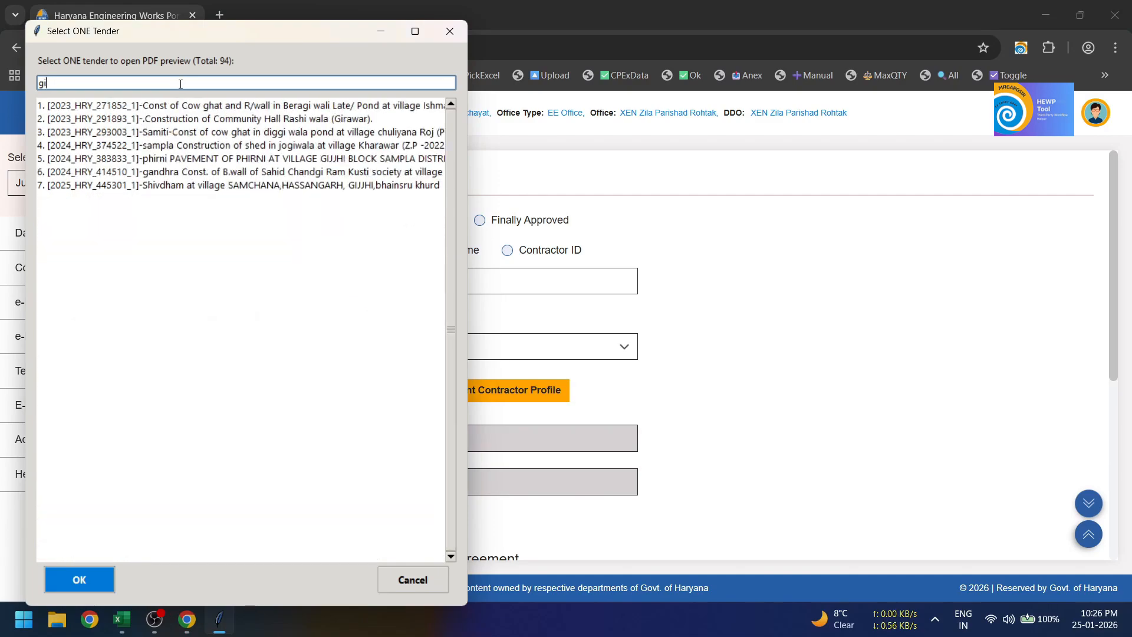
left_click(184, 178)
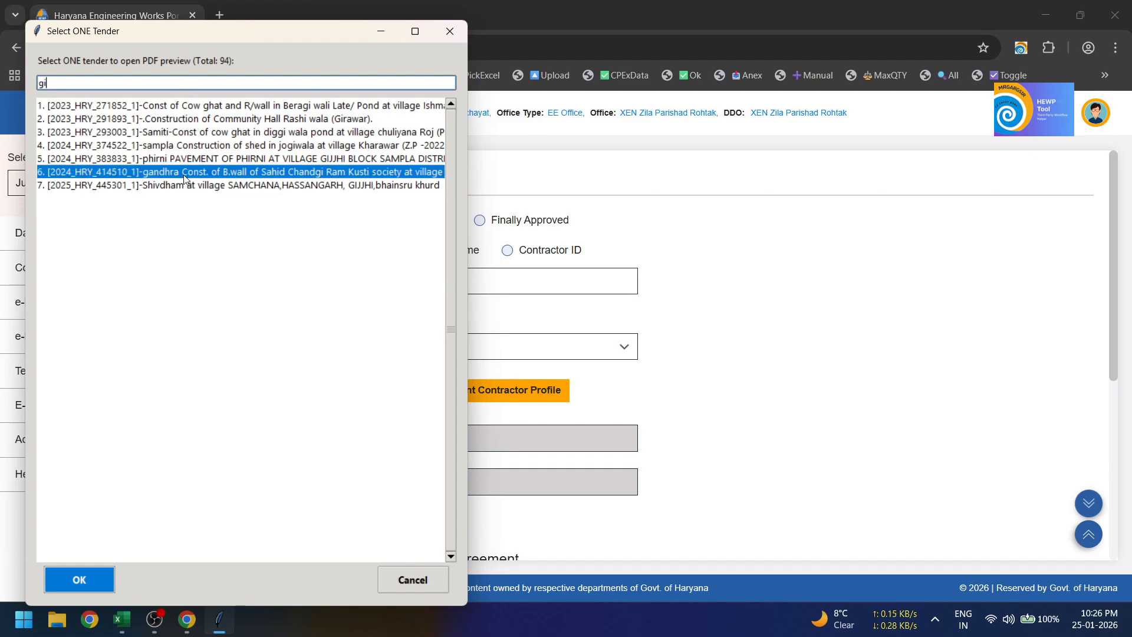
left_click(90, 583)
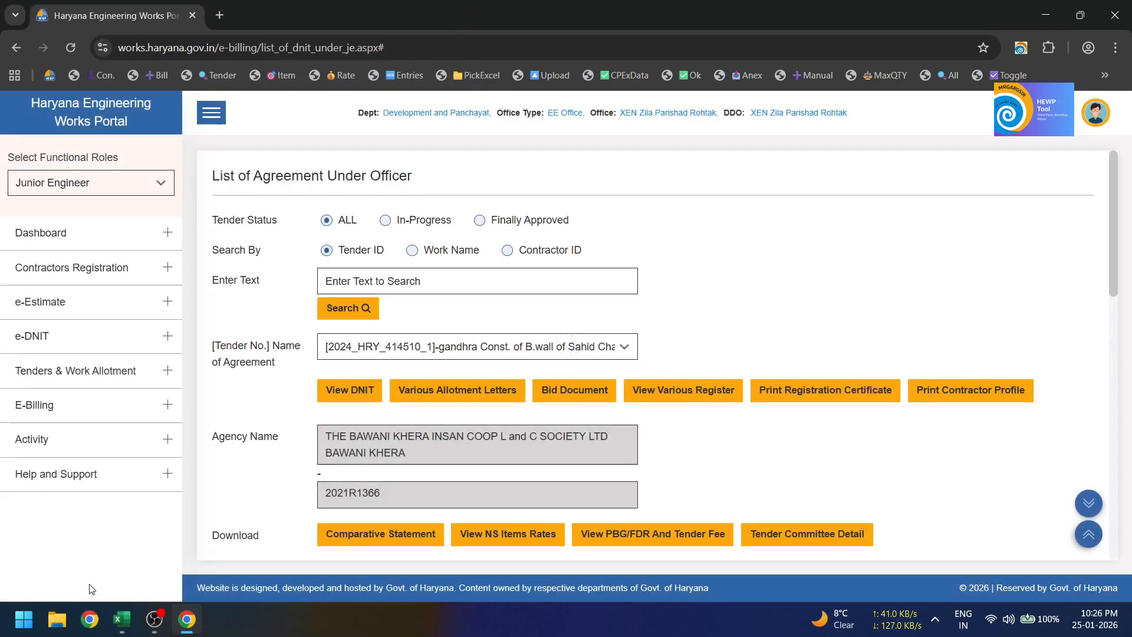
scroll(193, 514, "down", 10)
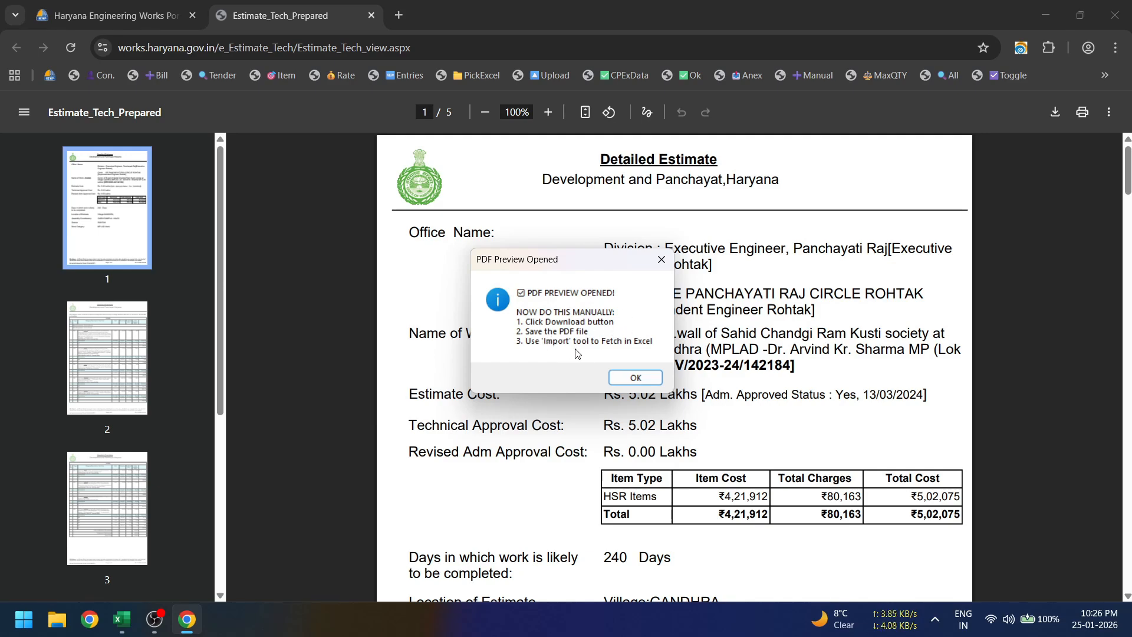
left_click(639, 377)
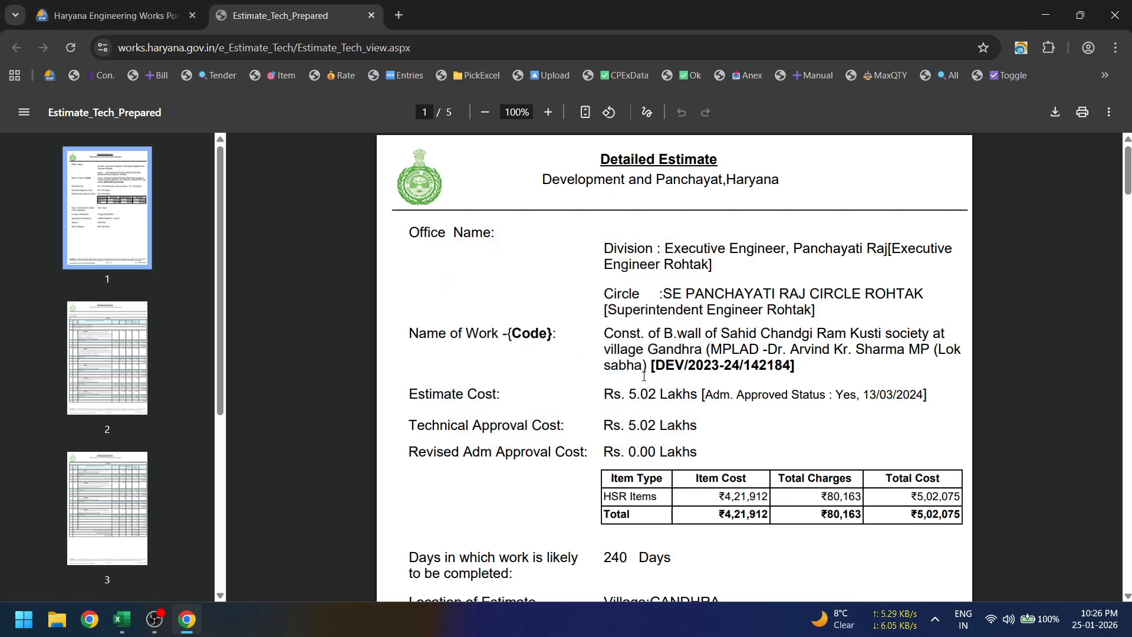
Step: Look through the detailed estimate PDF and check the work's Preview Detailed Estimate option on the portal's agreement page
scroll(644, 376, "down", 5)
scroll(643, 376, "down", 8)
scroll(643, 376, "up", 7)
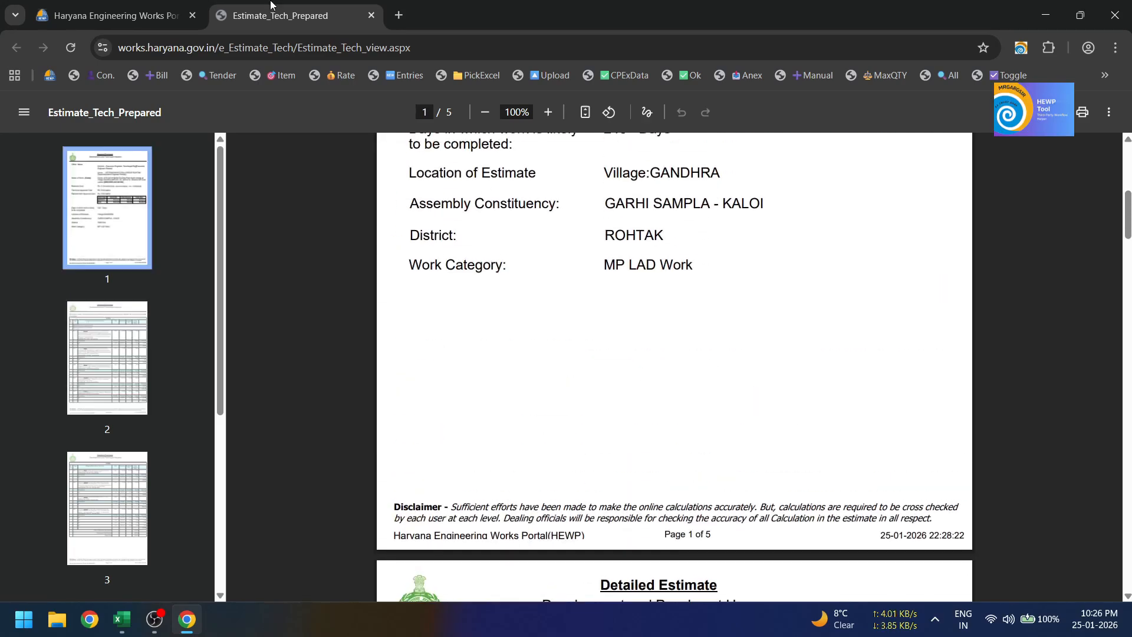
left_click(109, 9)
scroll(779, 360, "down", 6)
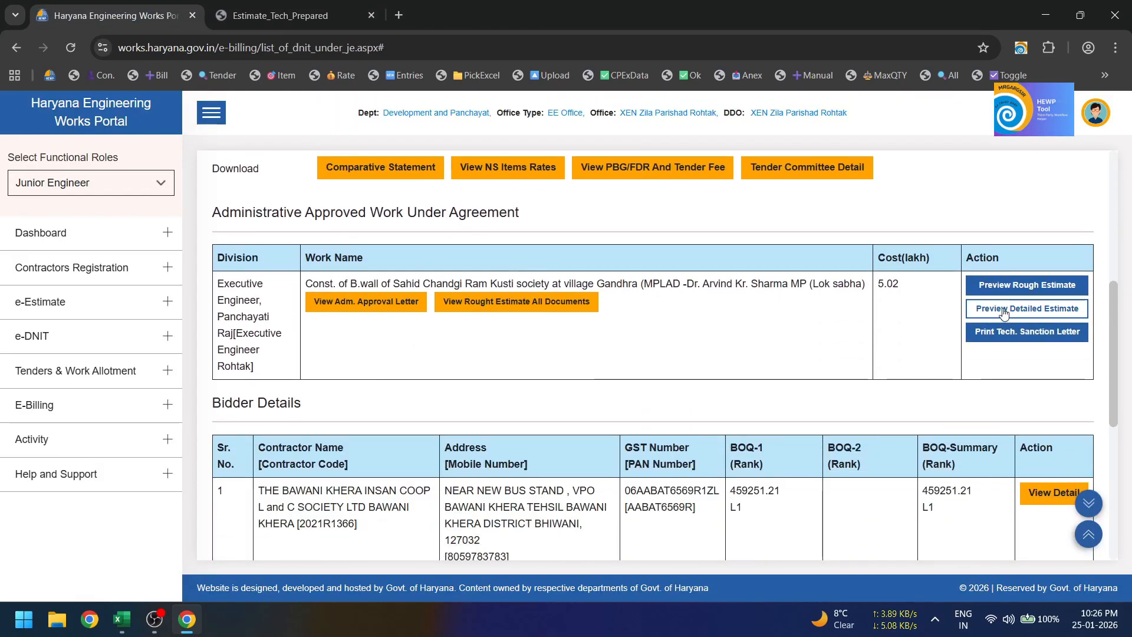
left_click(1007, 310)
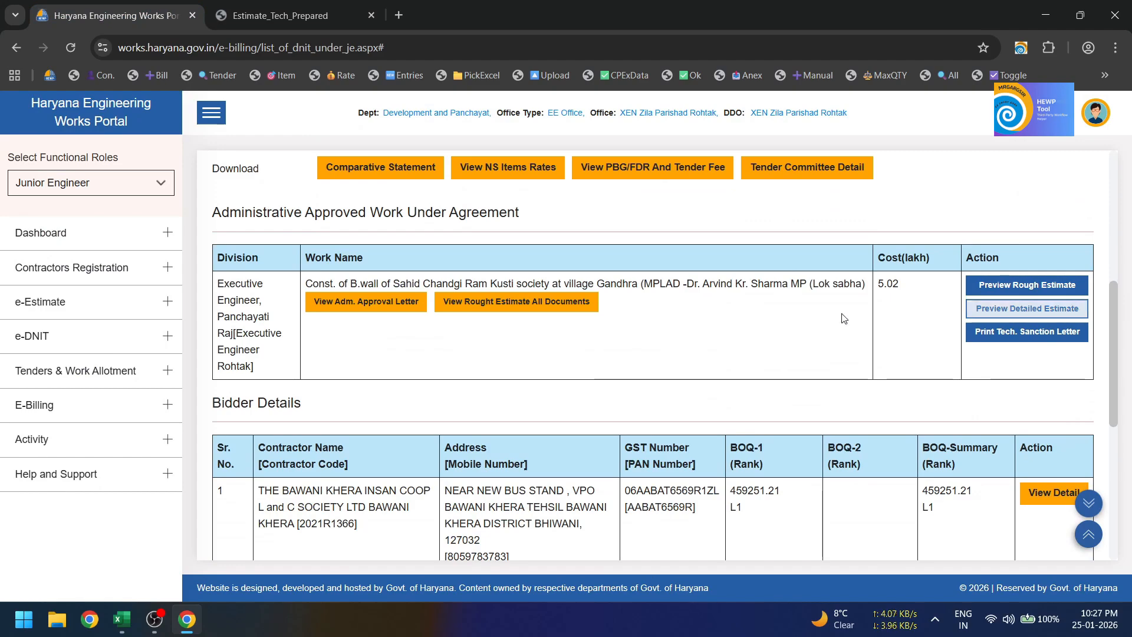
left_click(312, 7)
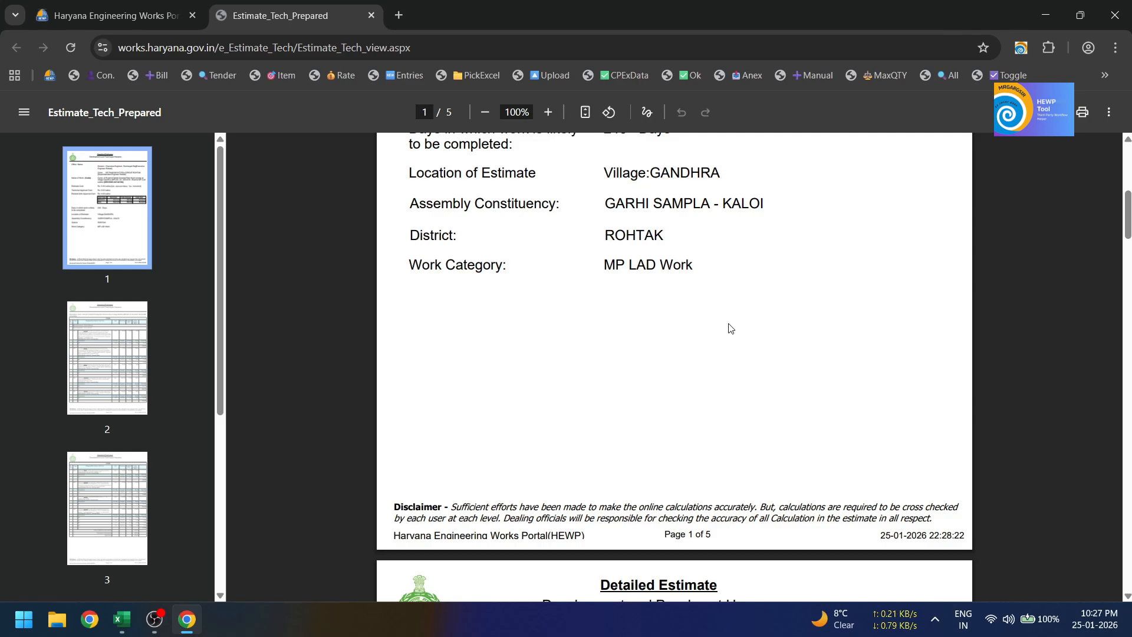
Step: Download the detailed estimate PDF to the Desktop as output.pdf and close the browser
scroll(730, 326, "up", 6)
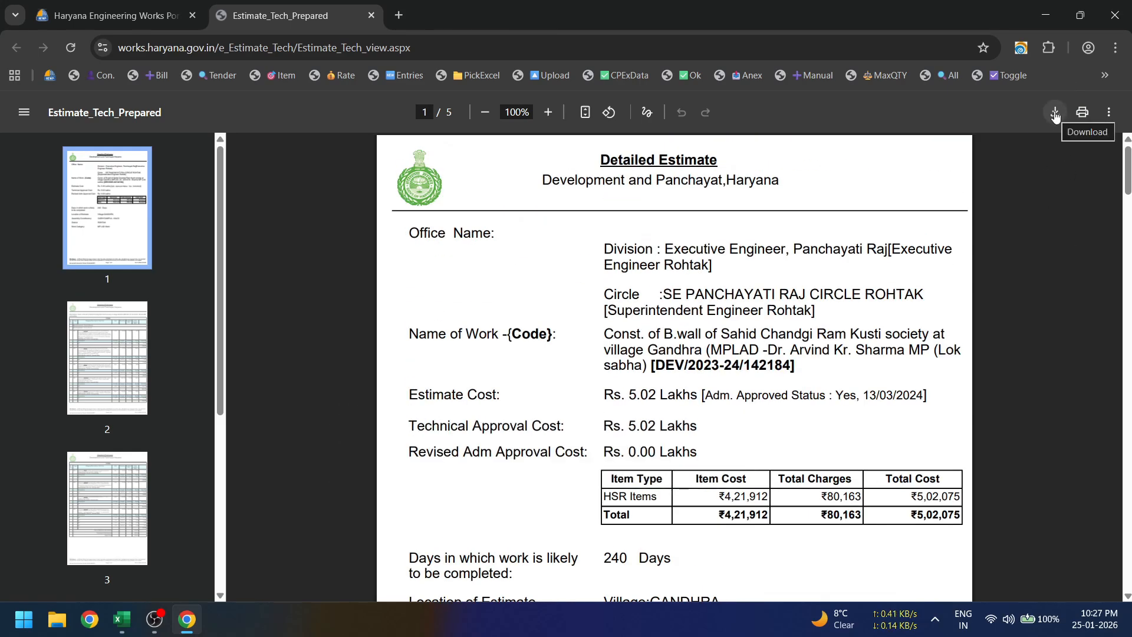
left_click(1055, 112)
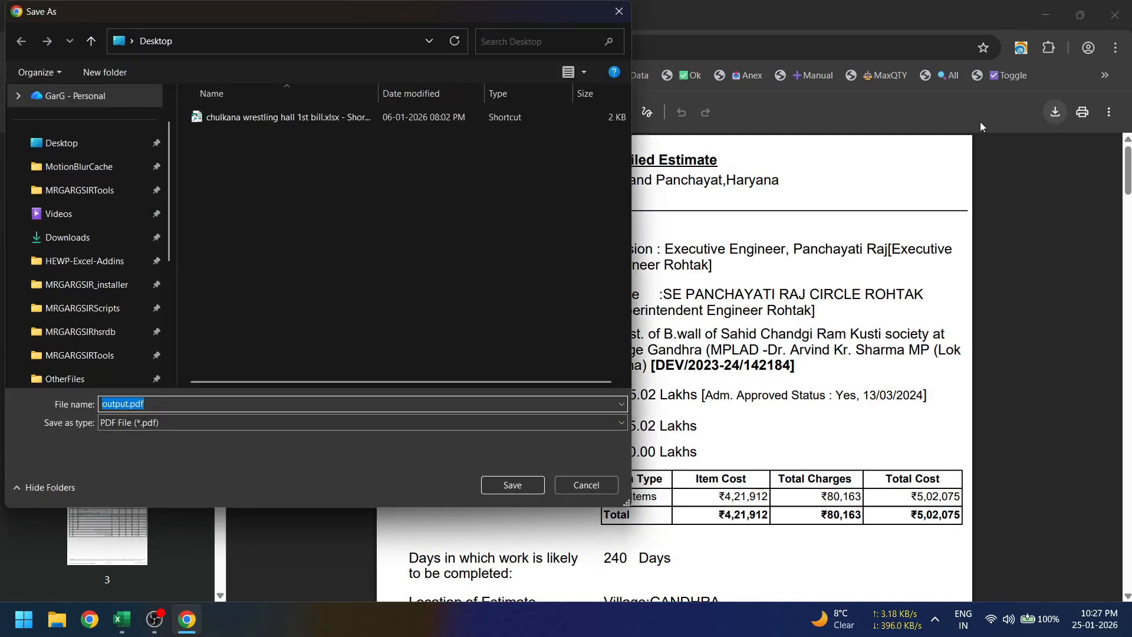
left_click(63, 153)
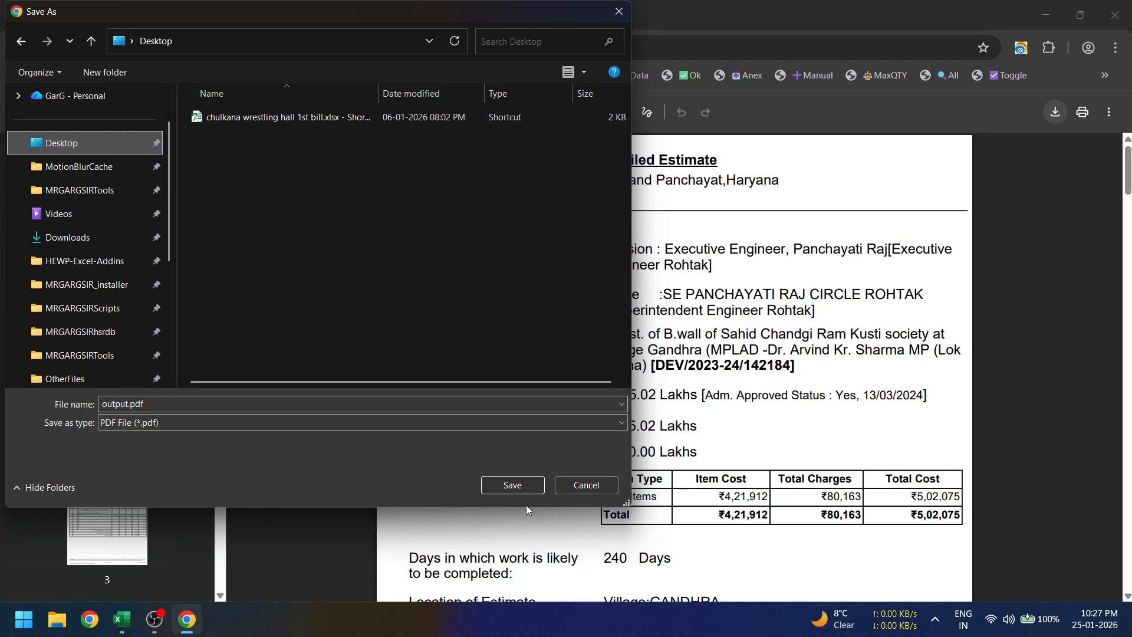
left_click(524, 485)
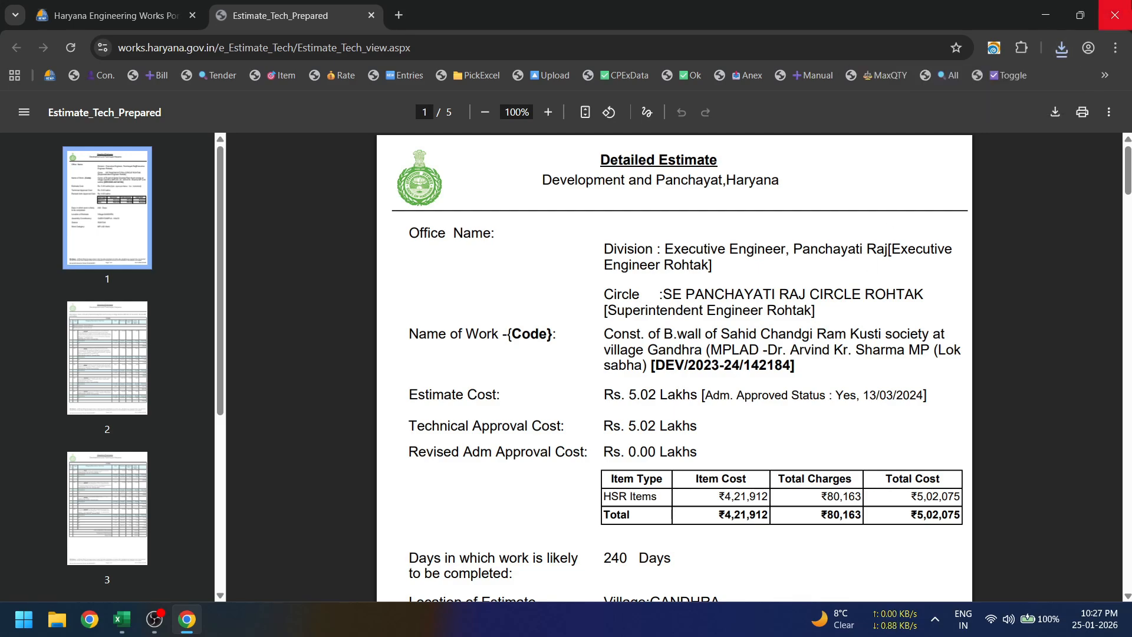
left_click(1115, 14)
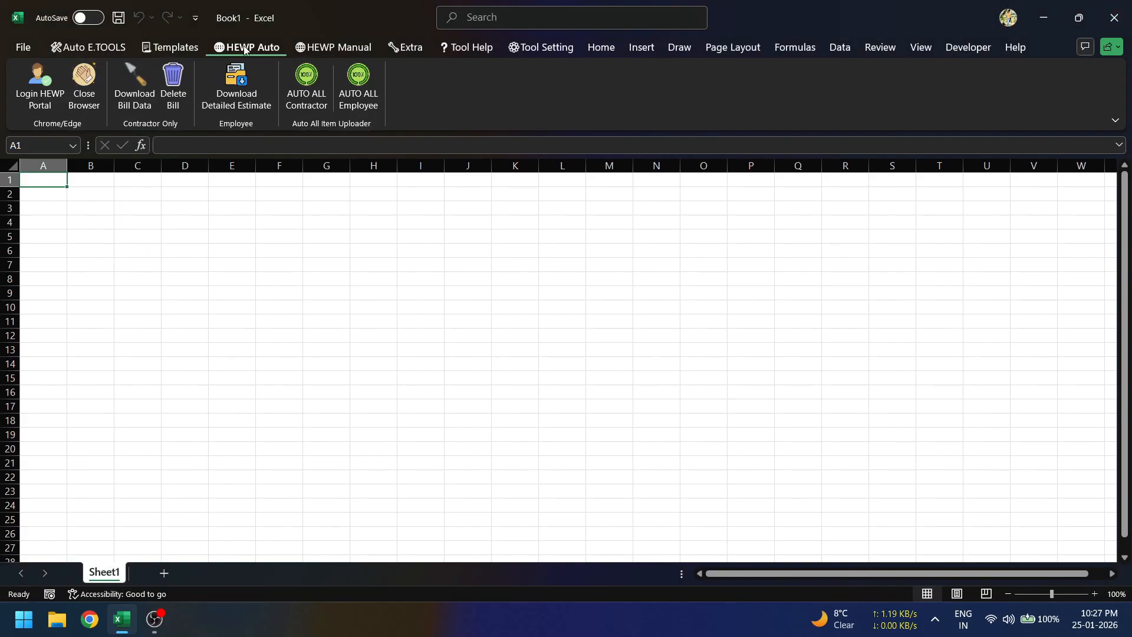
Step: Import the detailed estimate from output.pdf on the Desktop into Excel with Import Estimate
left_click(177, 47)
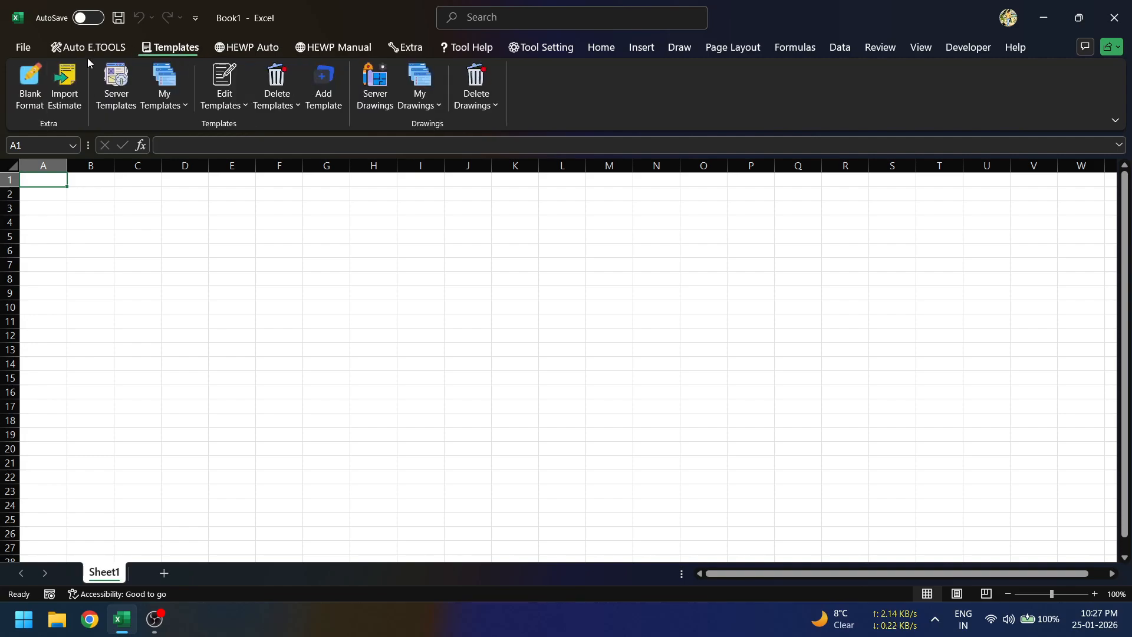
left_click(67, 93)
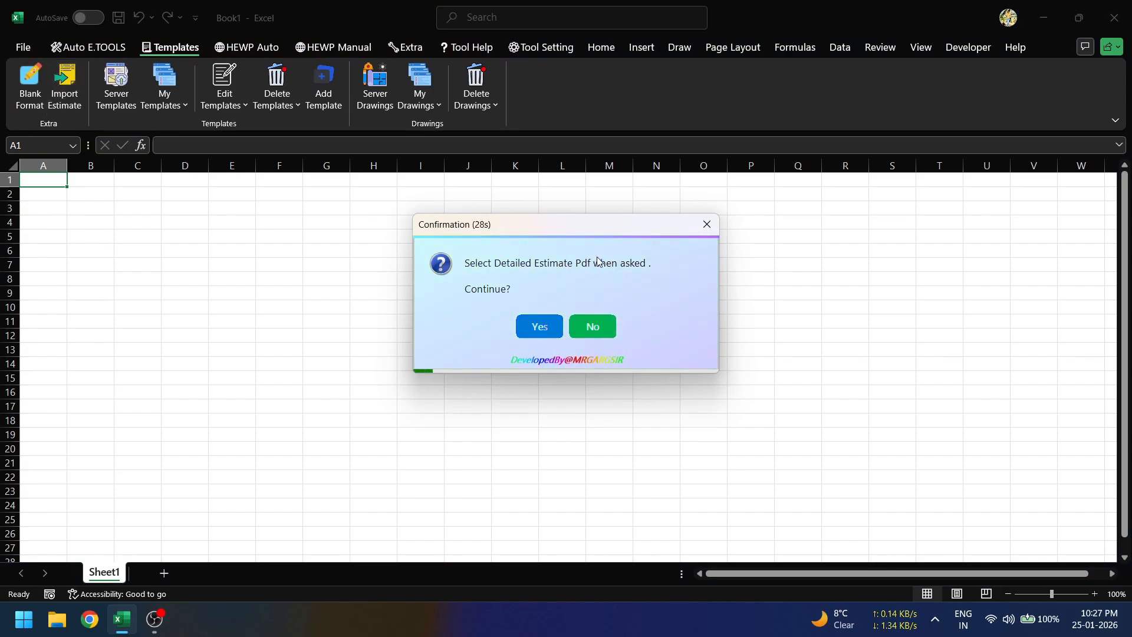
left_click(535, 326)
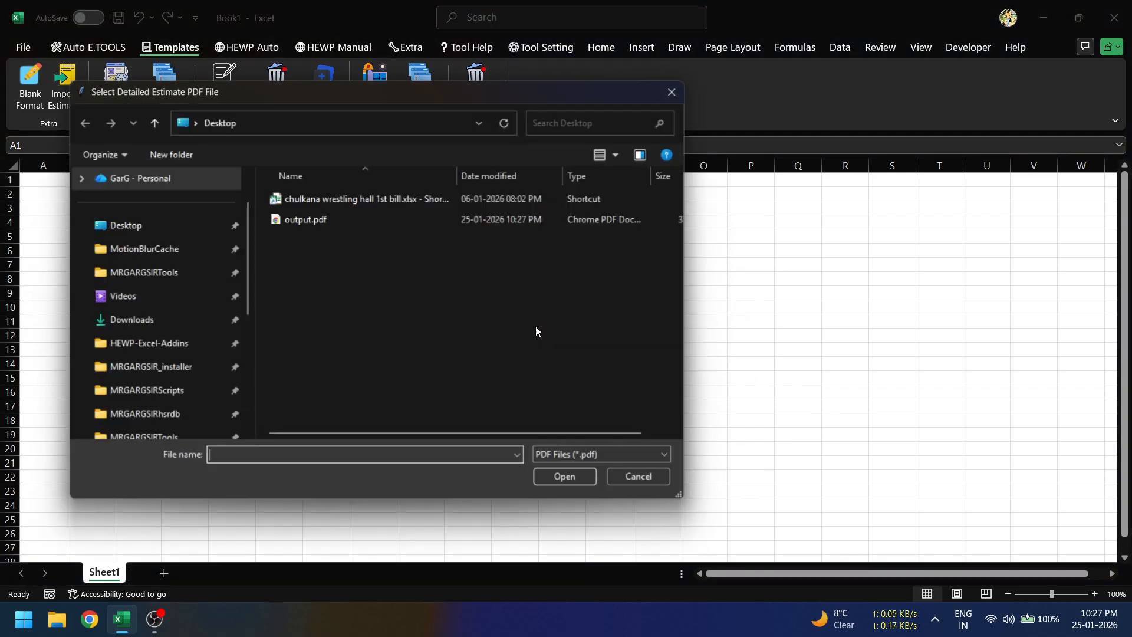
left_click(149, 229)
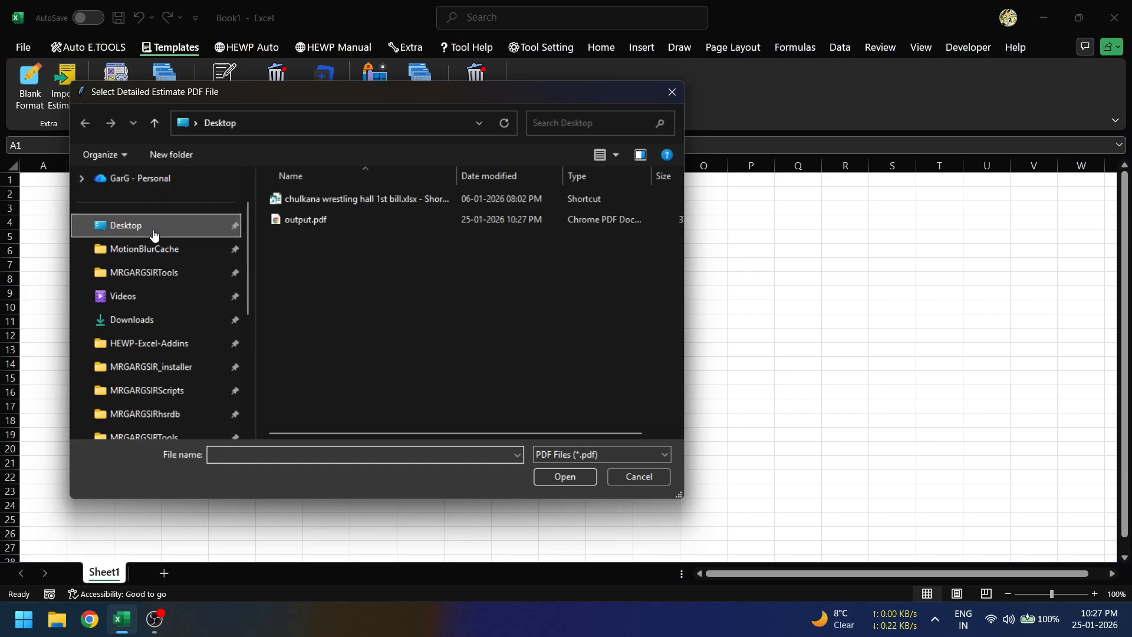
left_click(308, 222)
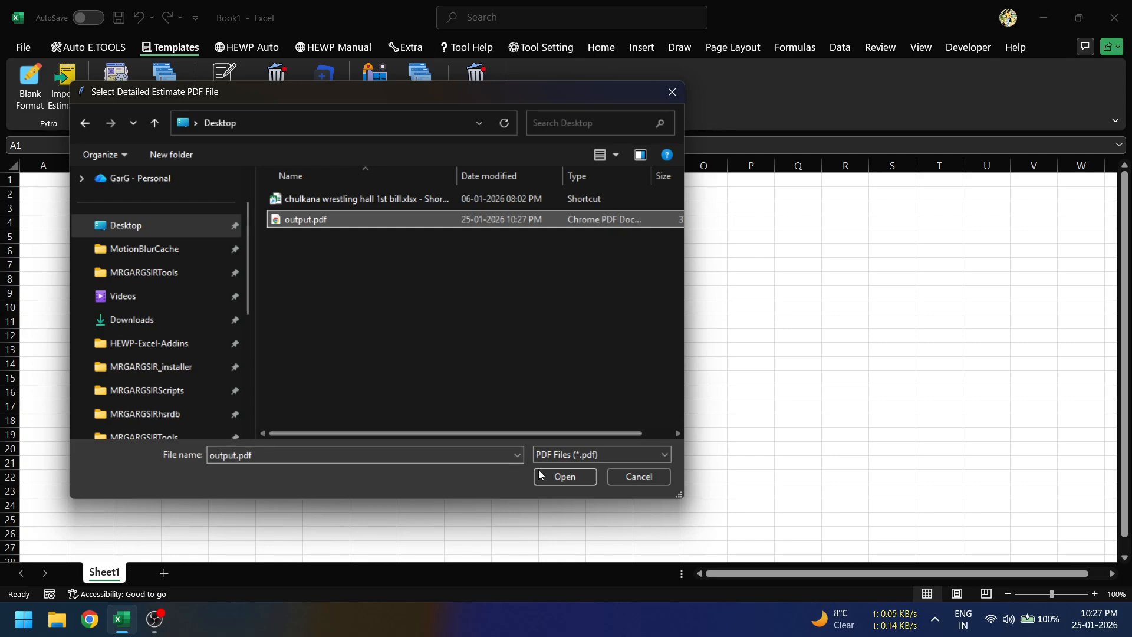
left_click(565, 477)
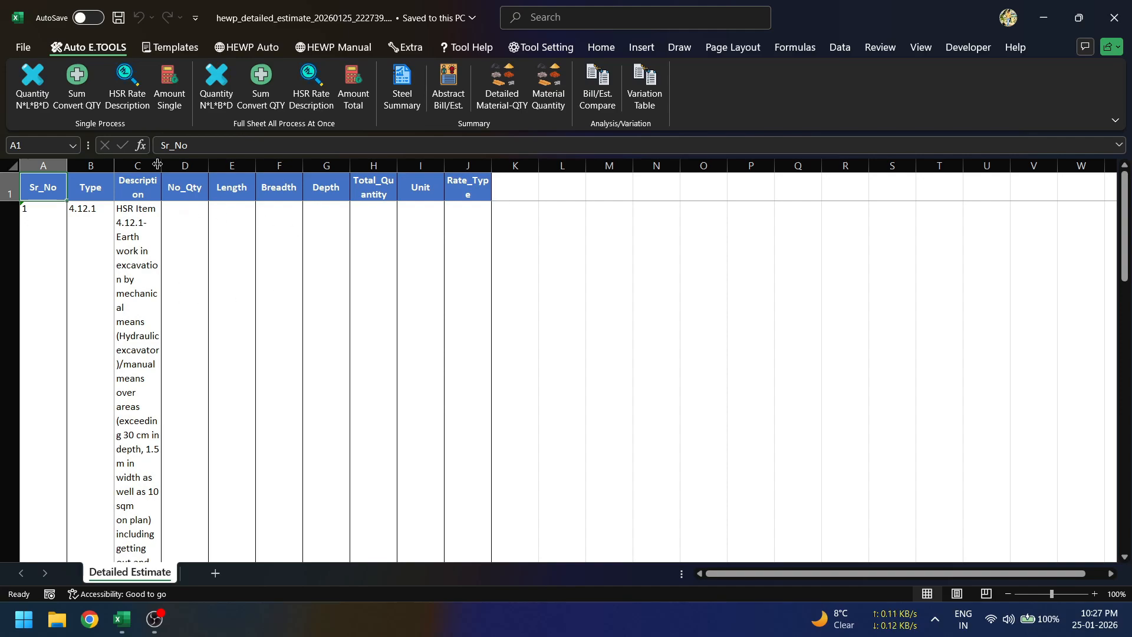
Step: Widen the Description column, auto-fit all row heights and check the imported Detailed Estimate sheet down to its last rows
left_click_drag(158, 164, 406, 165)
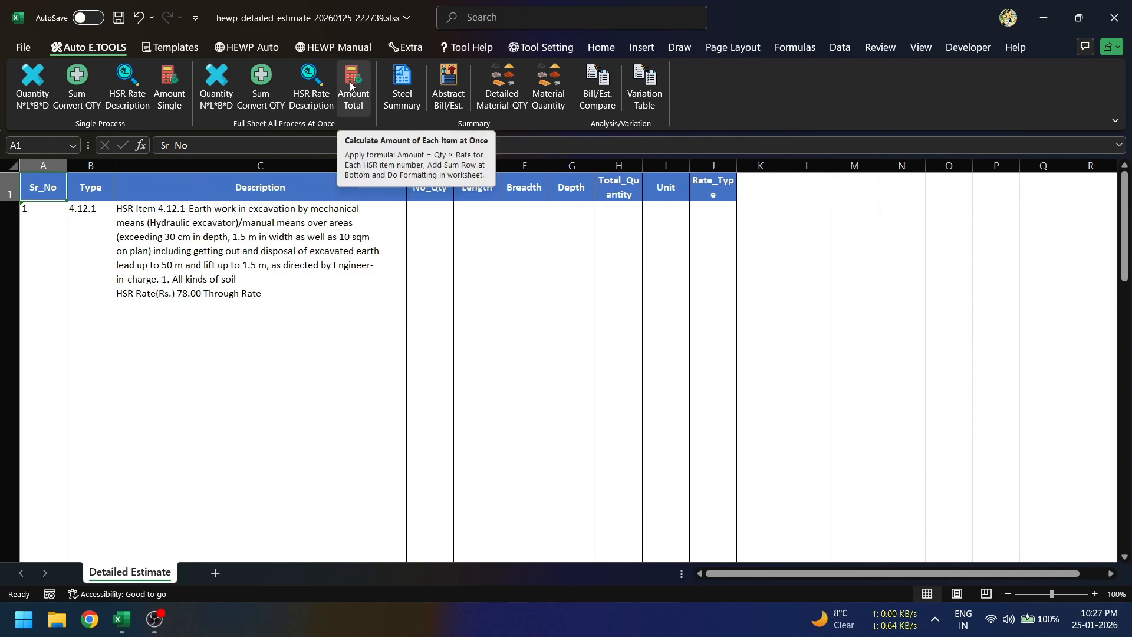
left_click(10, 167)
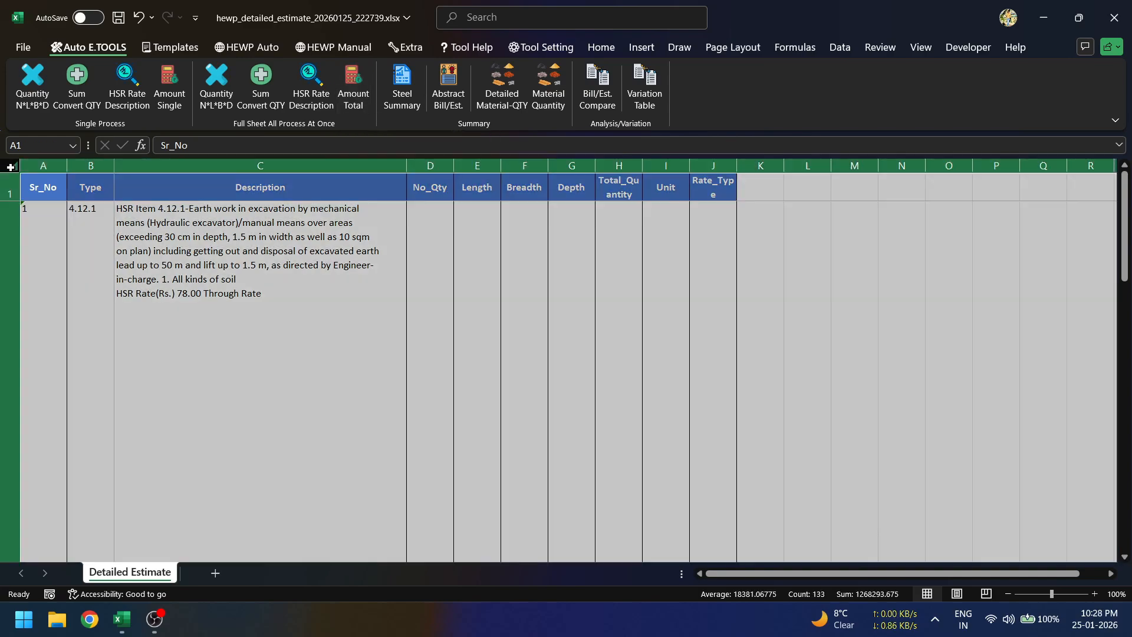
double_click(10, 199)
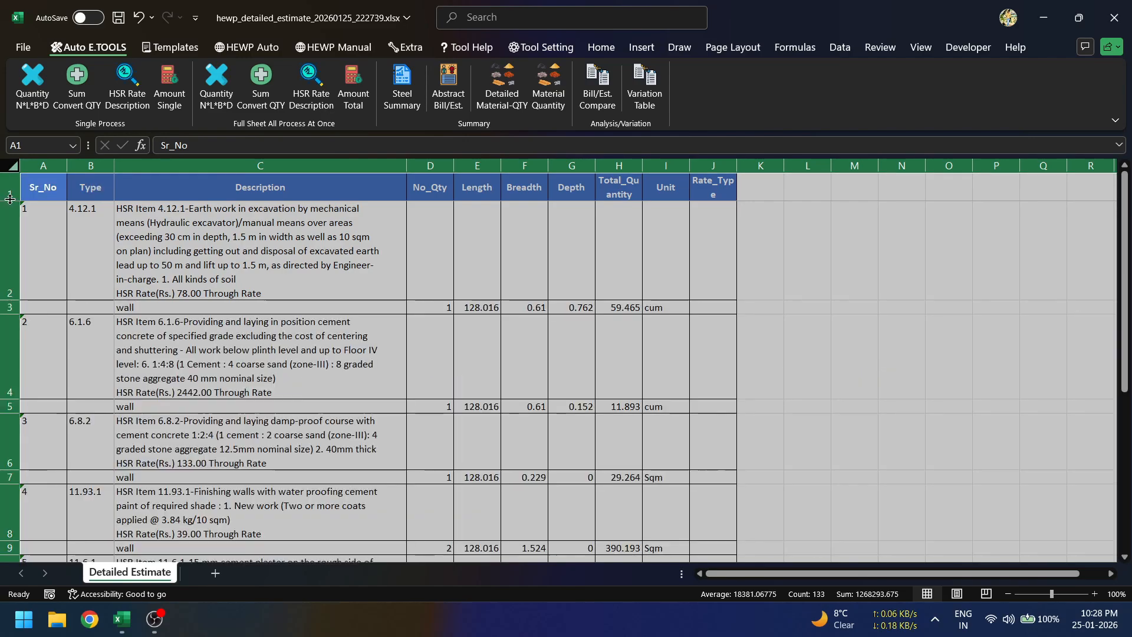
left_click(489, 266)
scroll(490, 269, "down", 3)
scroll(491, 269, "down", 12)
scroll(491, 269, "up", 12)
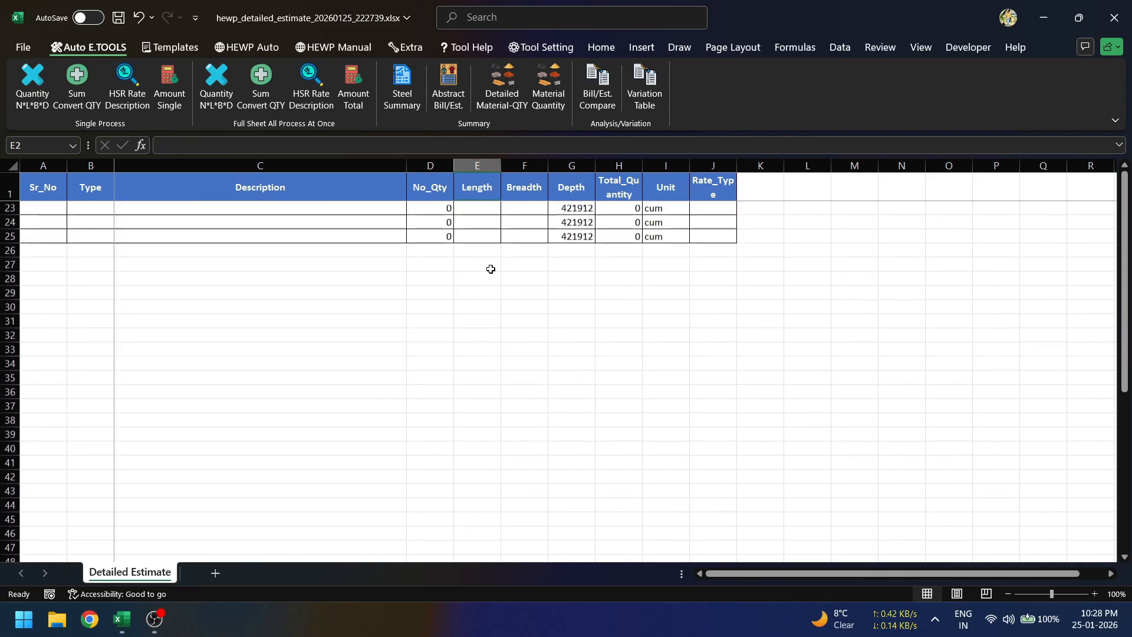
Step: Delete the extra rows 23 to 26 below the last wall entry of item 9 in the Detailed Estimate sheet
scroll(490, 268, "down", 1)
scroll(490, 269, "up", 1)
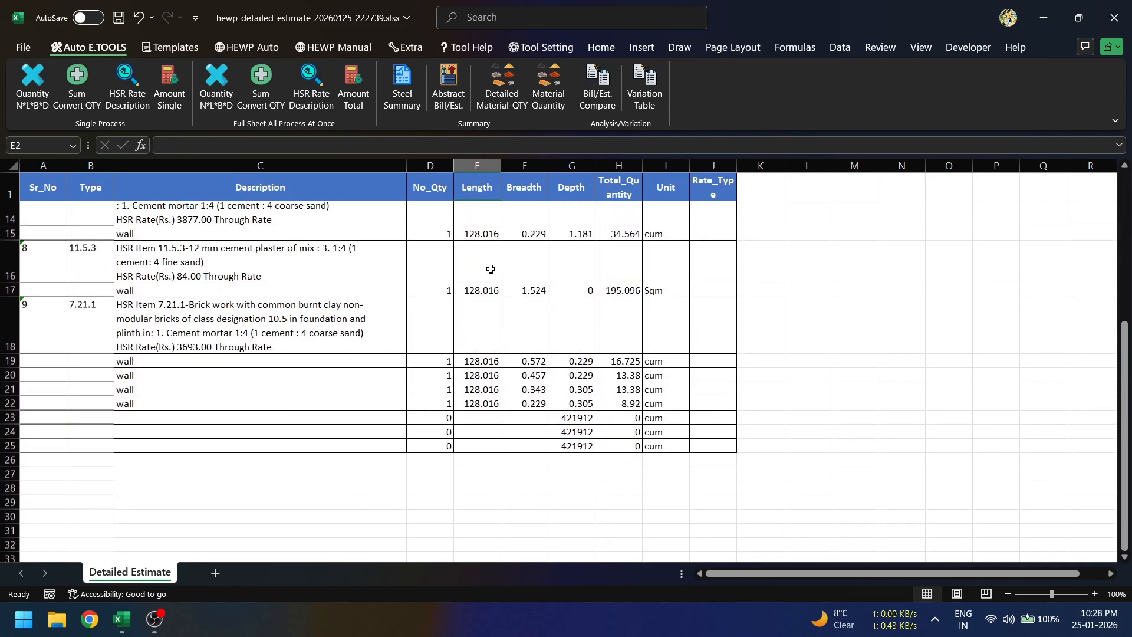
scroll(490, 269, "down", 1)
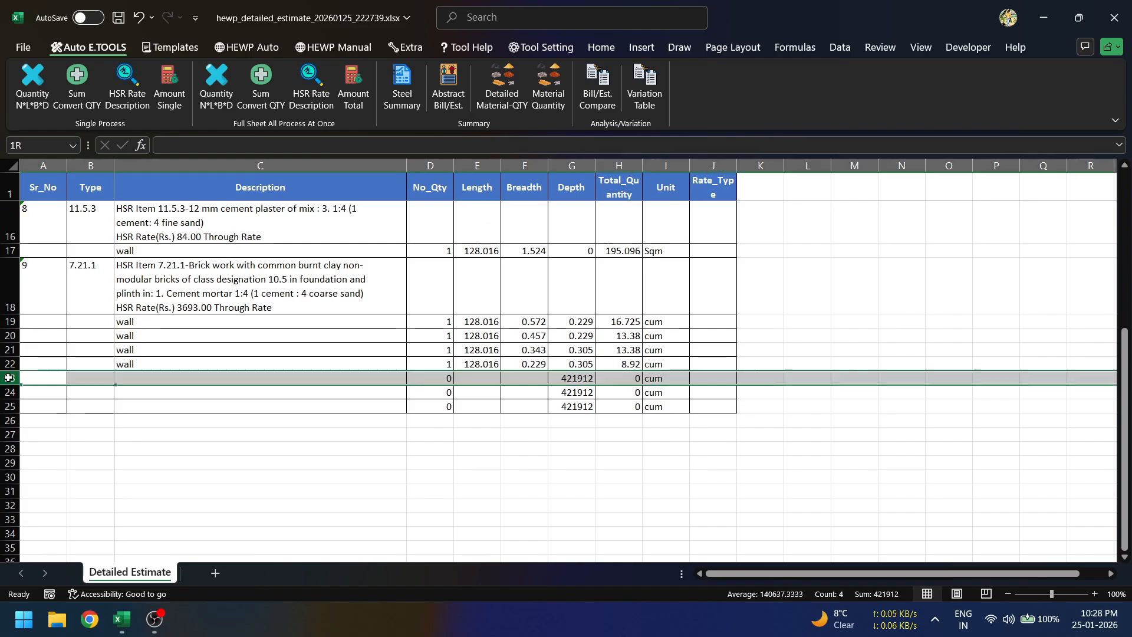
left_click_drag(10, 378, 6, 413)
right_click(6, 413)
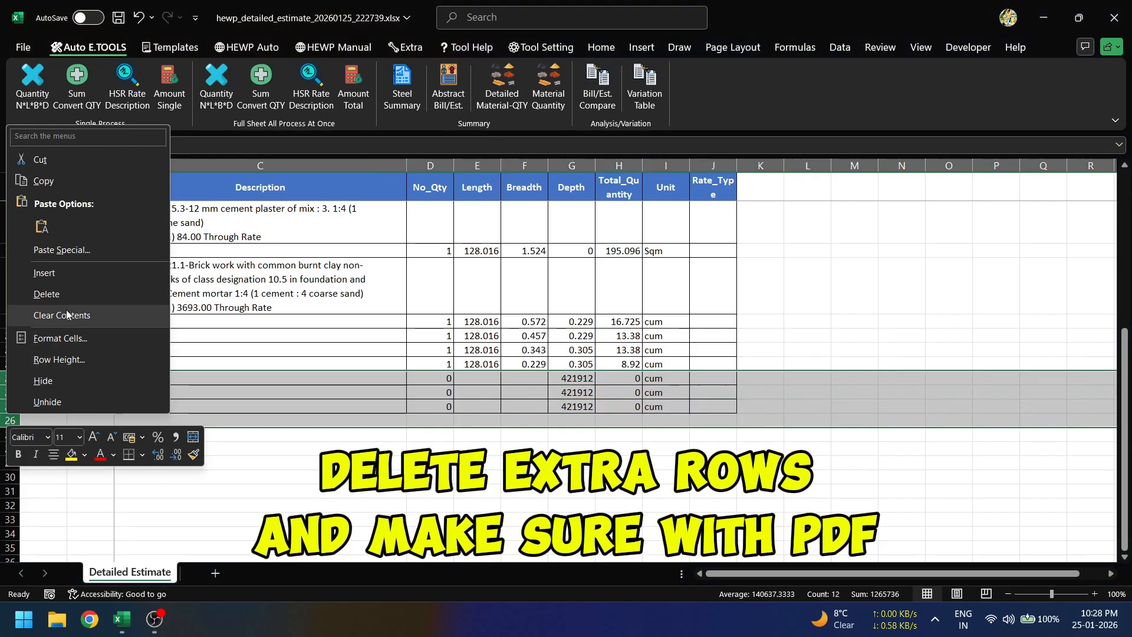
left_click(73, 296)
left_click(227, 392)
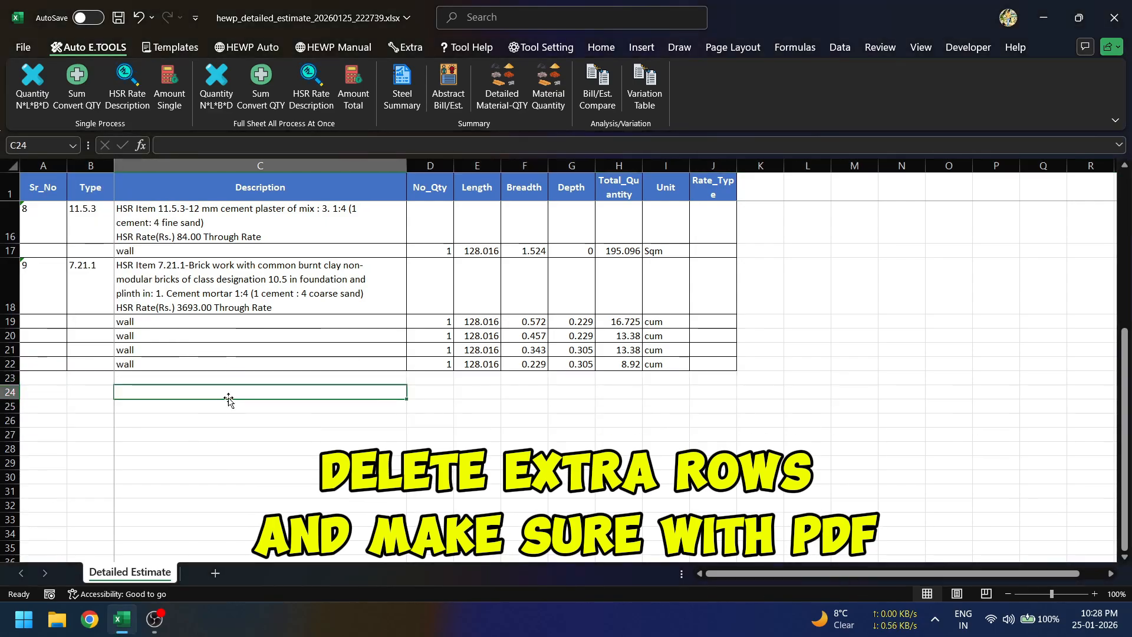
scroll(228, 395, "up", 5)
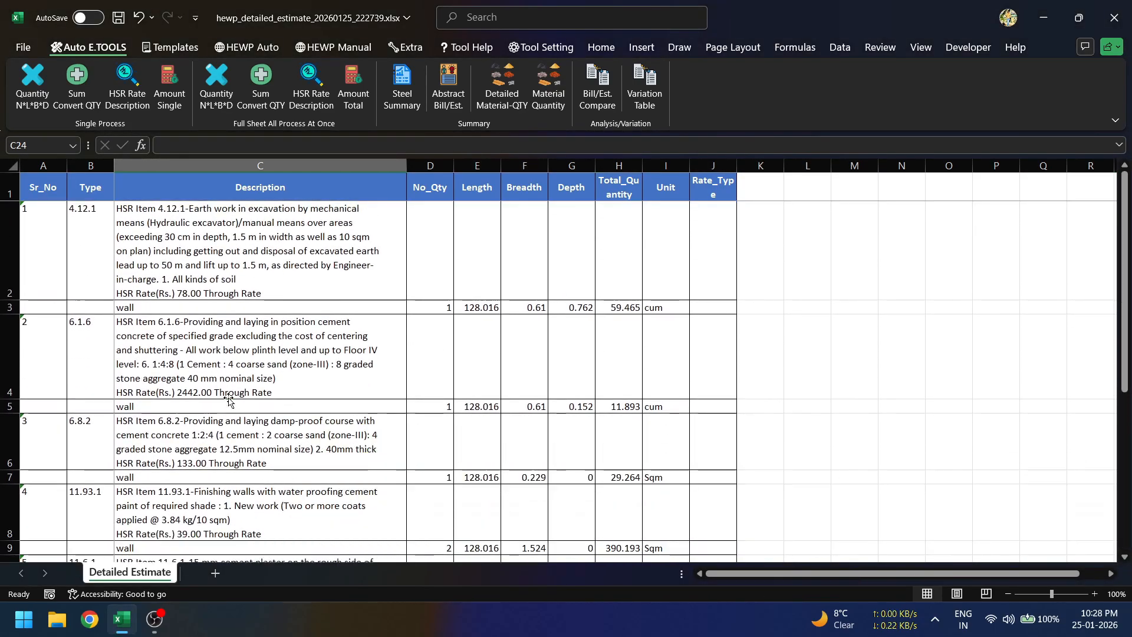
left_click(228, 394)
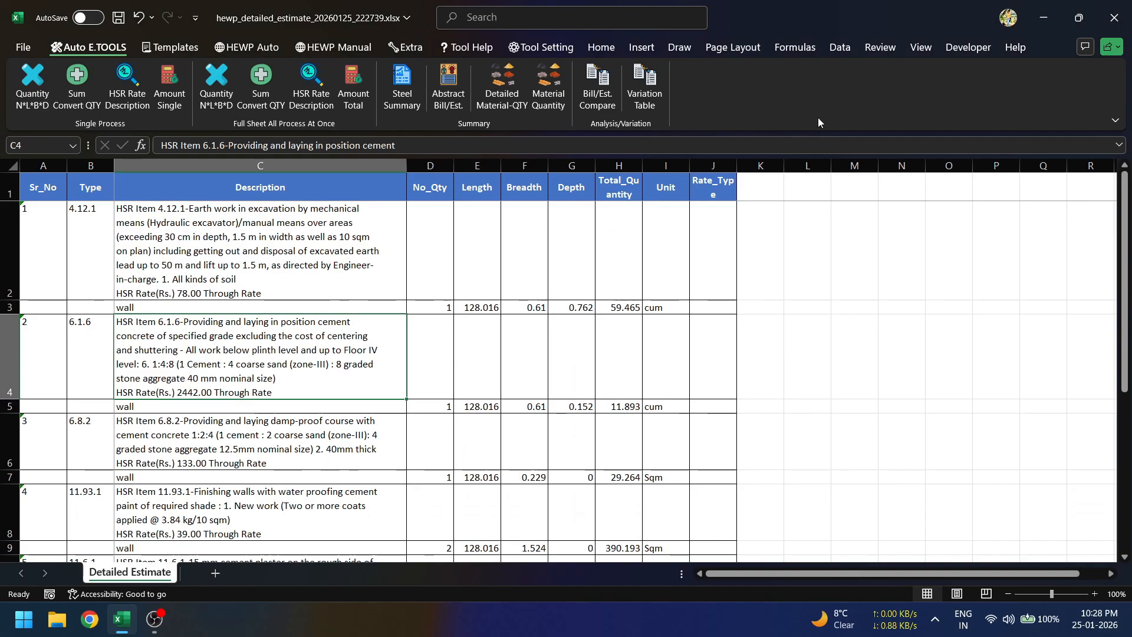
Step: Minimise Excel, open output.pdf from the Desktop and check its item tables down to the totals after item 9
left_click(1044, 16)
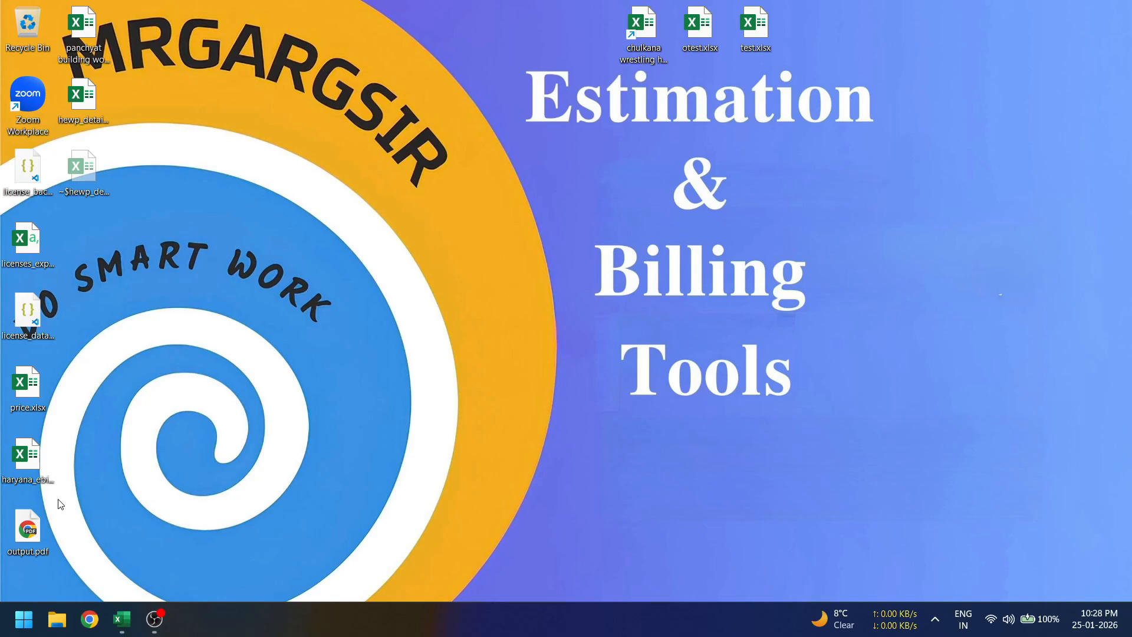
double_click(32, 542)
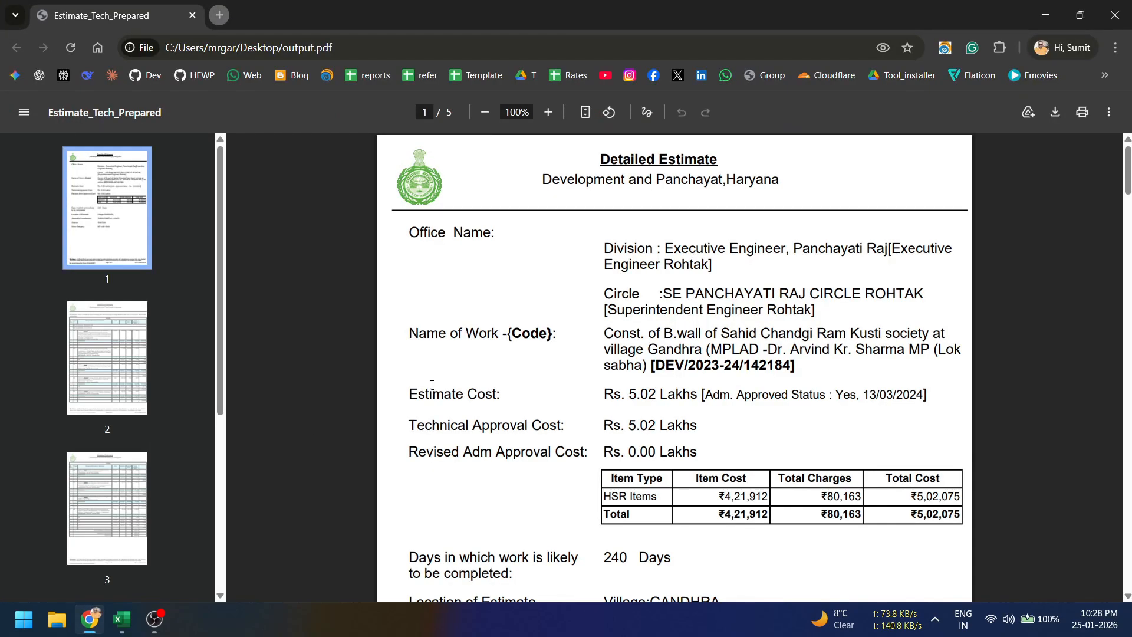
scroll(639, 414, "down", 20)
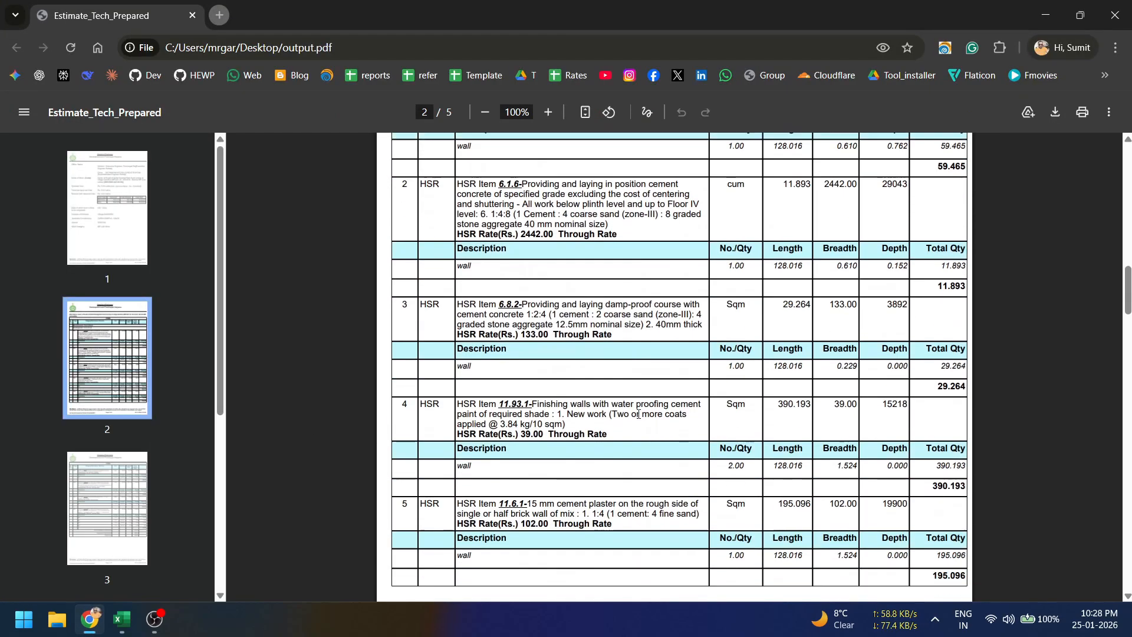
scroll(639, 414, "down", 10)
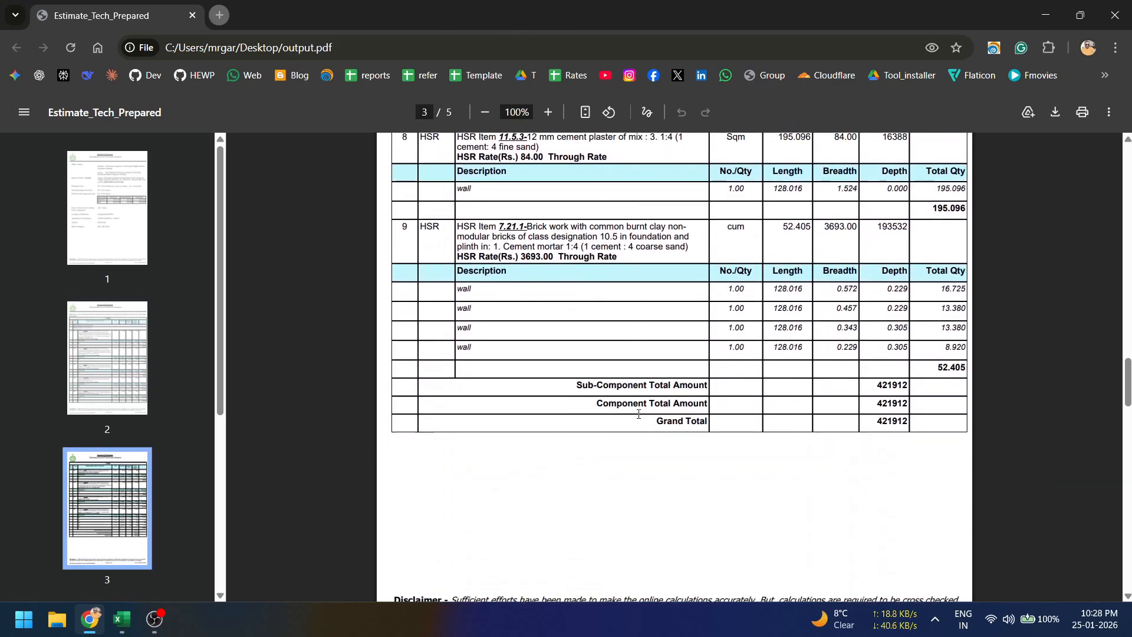
scroll(639, 414, "up", 1)
scroll(639, 414, "down", 12)
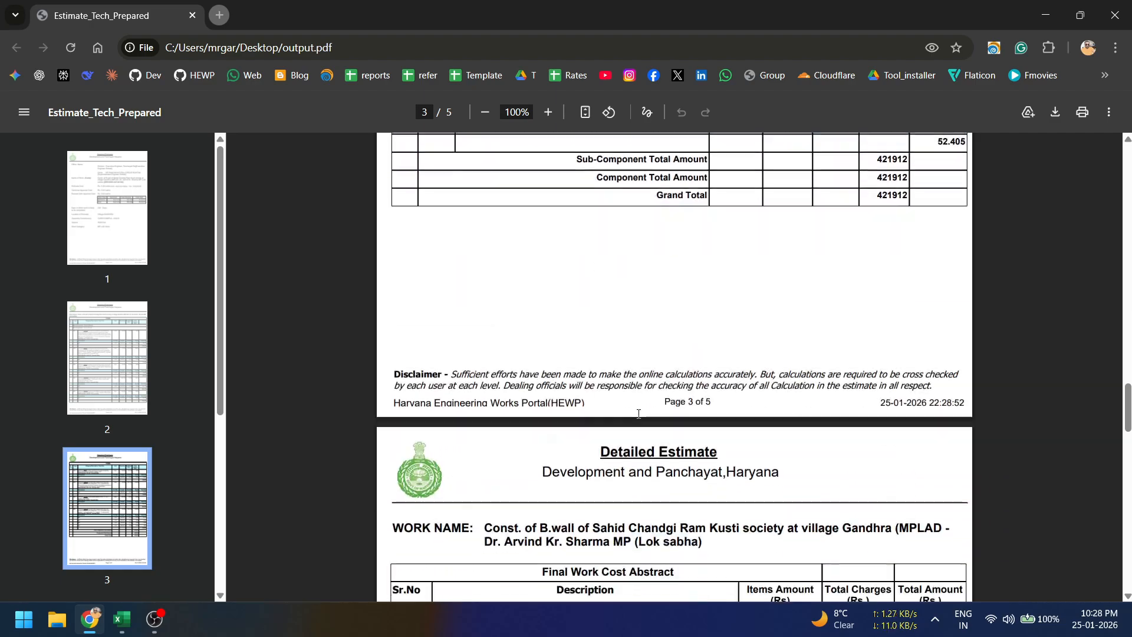
scroll(639, 413, "down", 7)
scroll(639, 414, "up", 11)
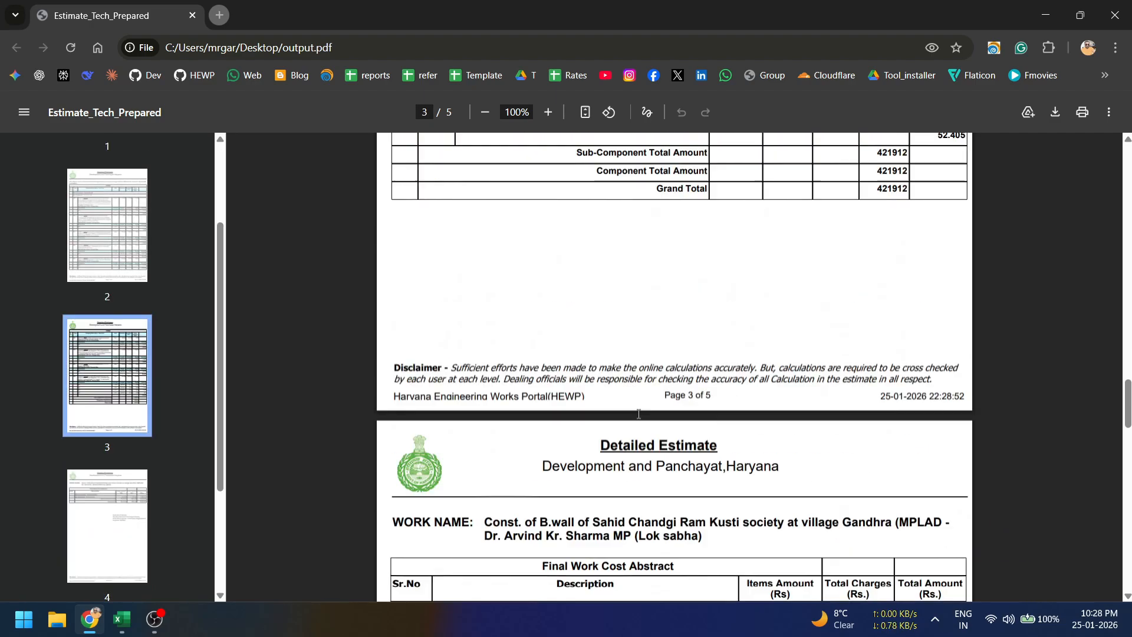
scroll(639, 414, "up", 1)
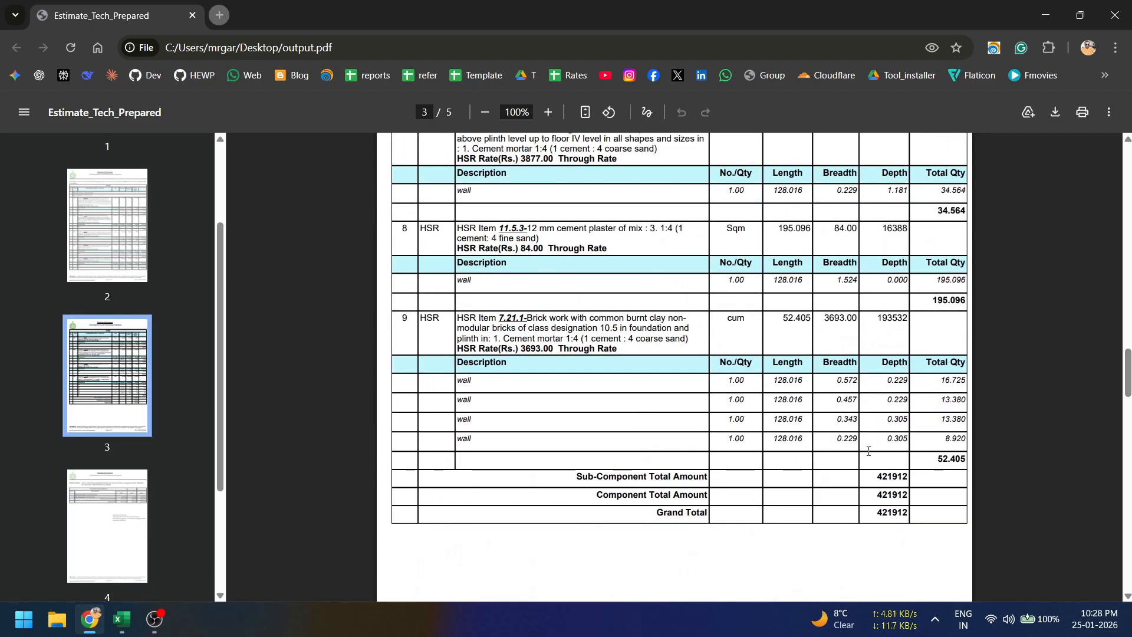
Step: Switch back to Excel and run all tasks of the full-sheet Amount Total process with Through Rate as the rate type preference
key("alt+Tab")
key("alt+Tab")
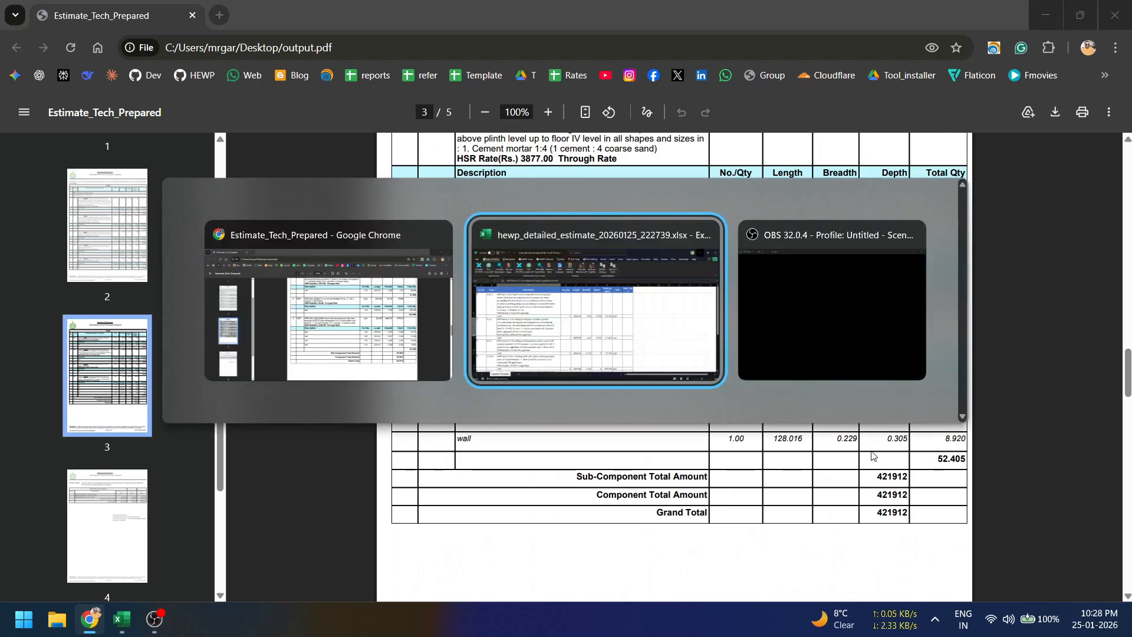
scroll(828, 556, "up", 3)
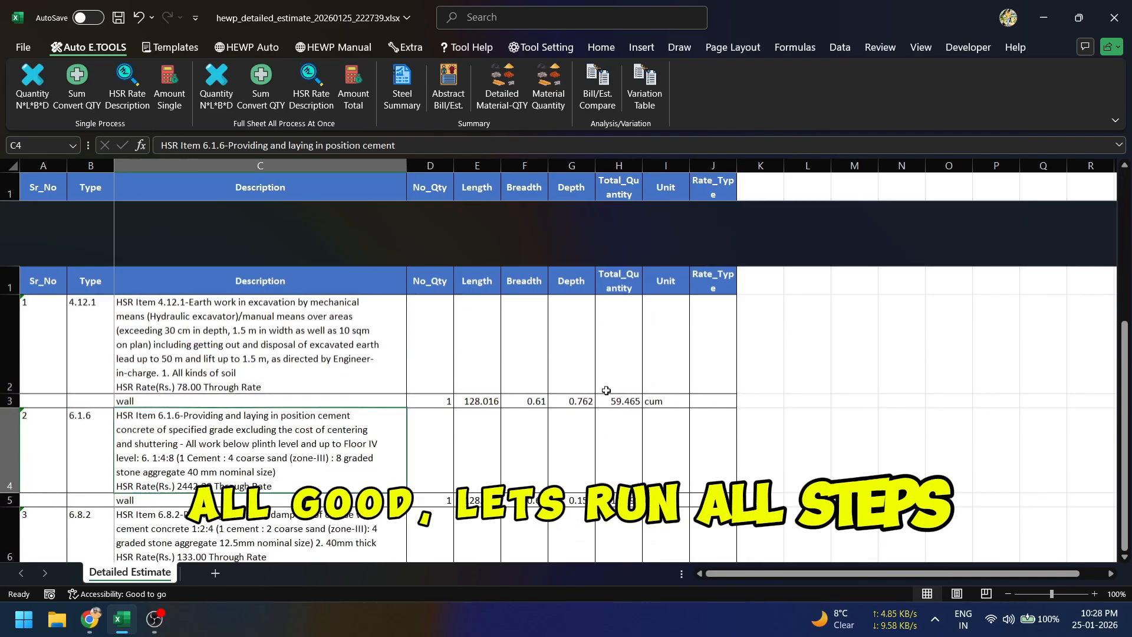
left_click(353, 94)
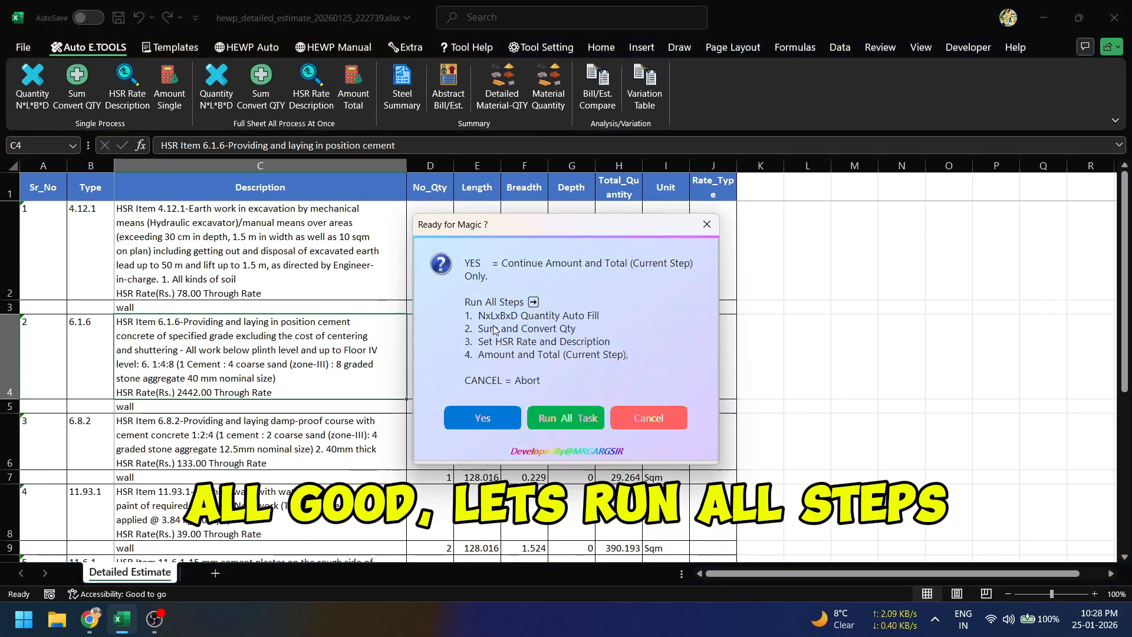
left_click(577, 419)
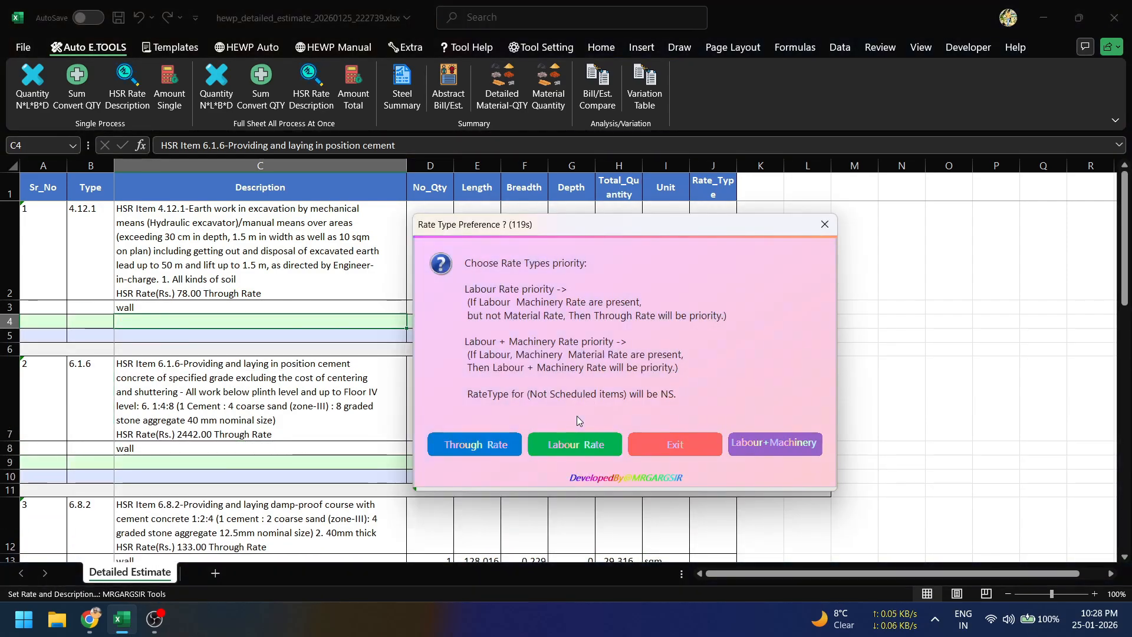
left_click(478, 446)
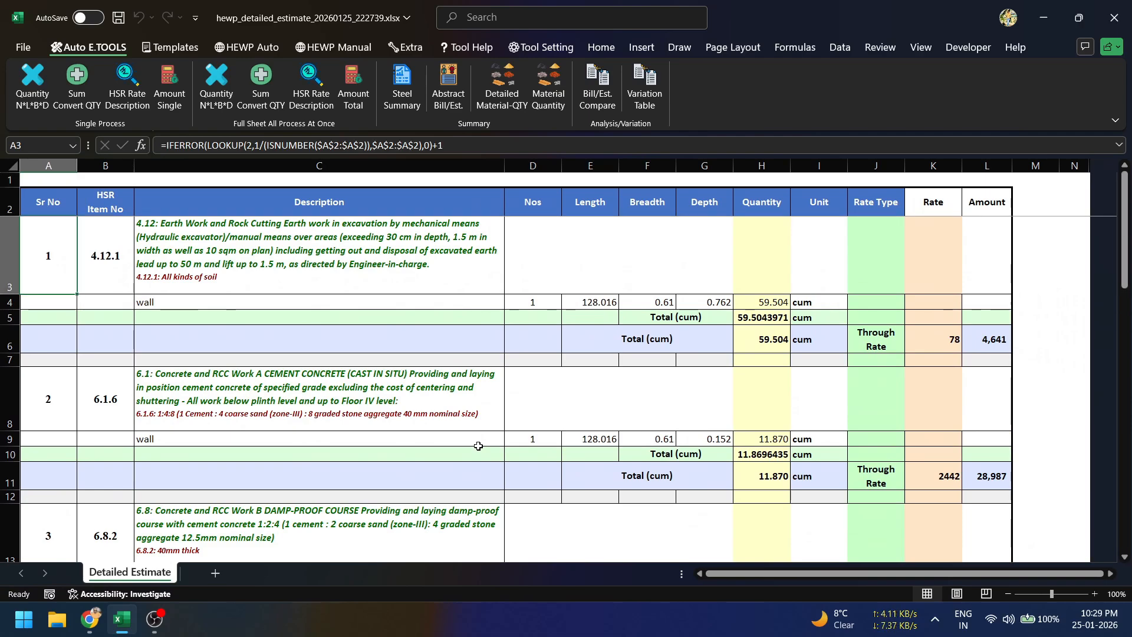
Step: Examine the processed Detailed Estimate sheet's quantities, rates and amounts from item 1 down to item 9 and the totals
scroll(478, 445, "down", 10)
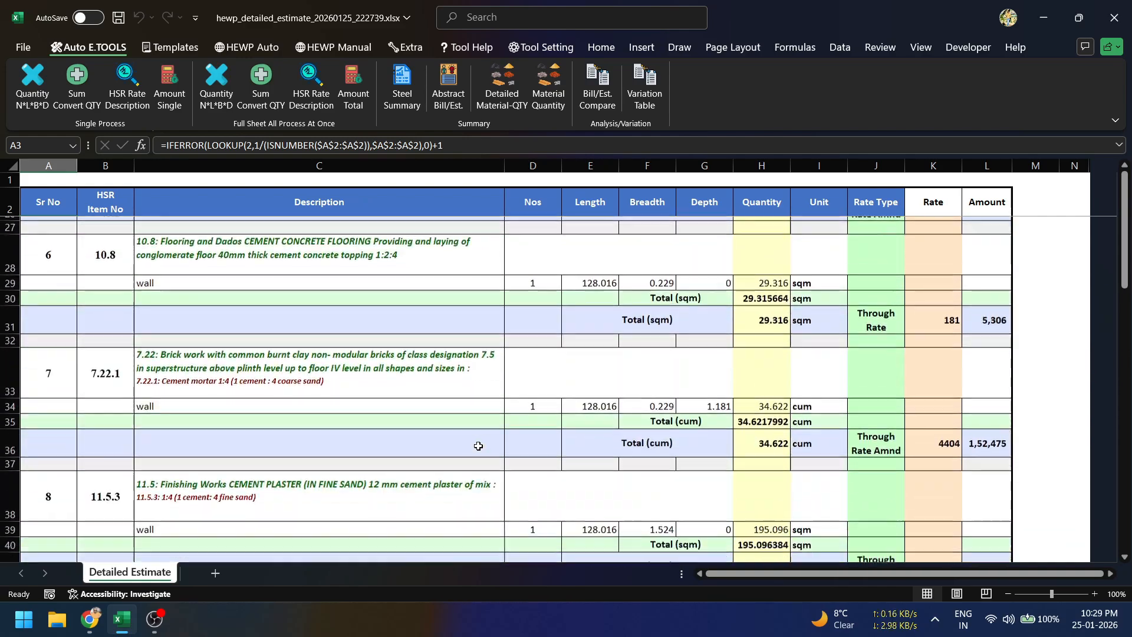
scroll(478, 445, "down", 5)
scroll(478, 446, "up", 9)
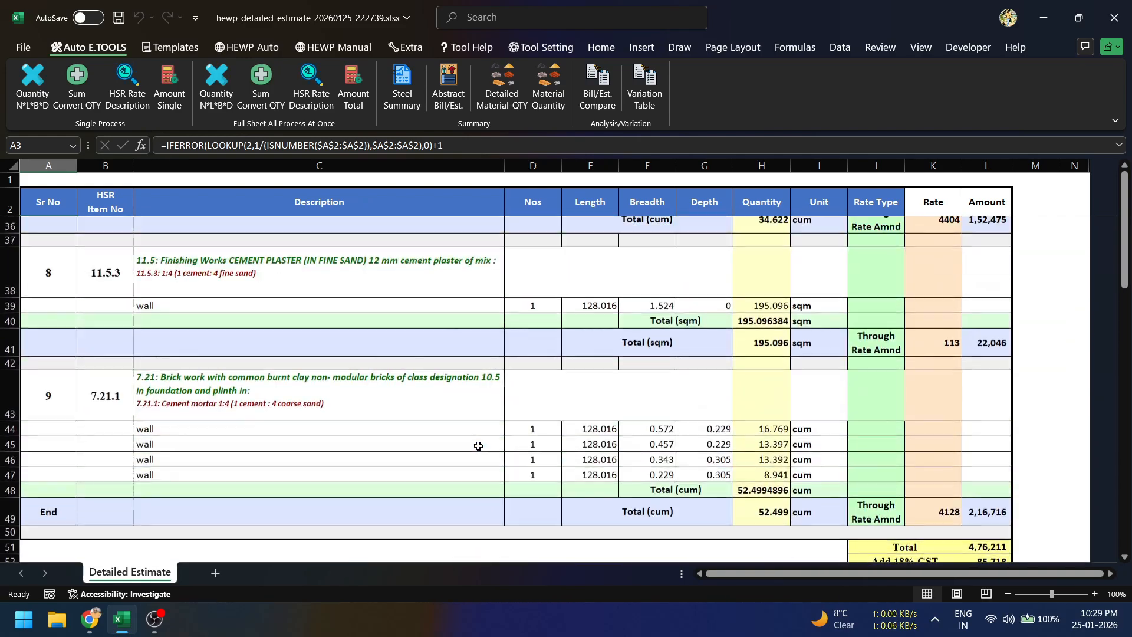
scroll(478, 446, "up", 5)
scroll(478, 445, "down", 5)
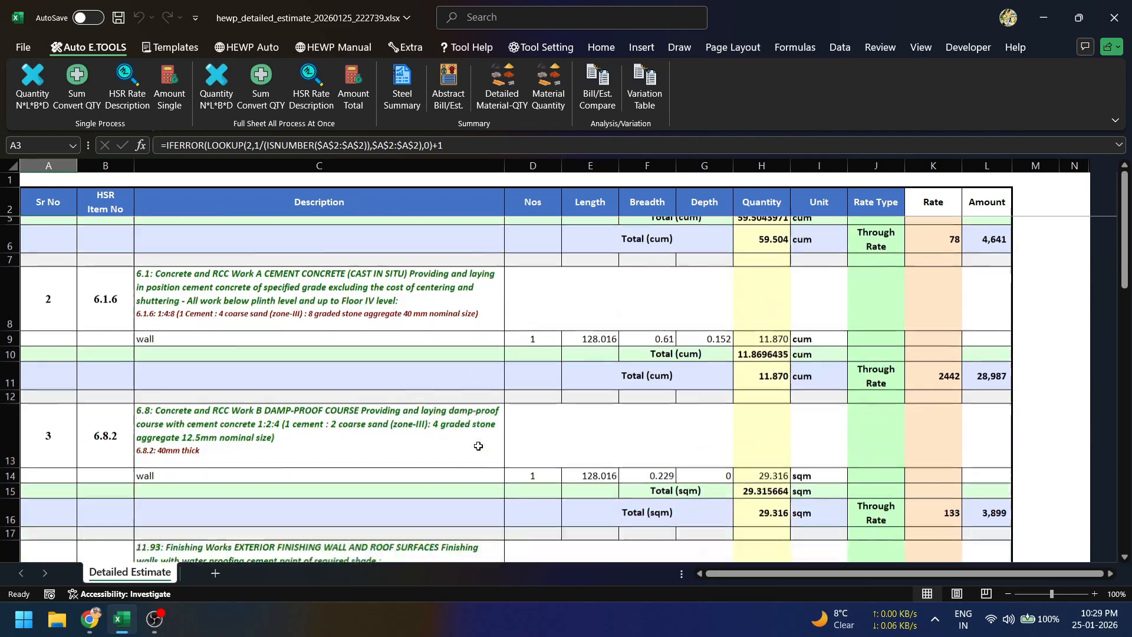
scroll(478, 446, "down", 7)
scroll(478, 445, "up", 13)
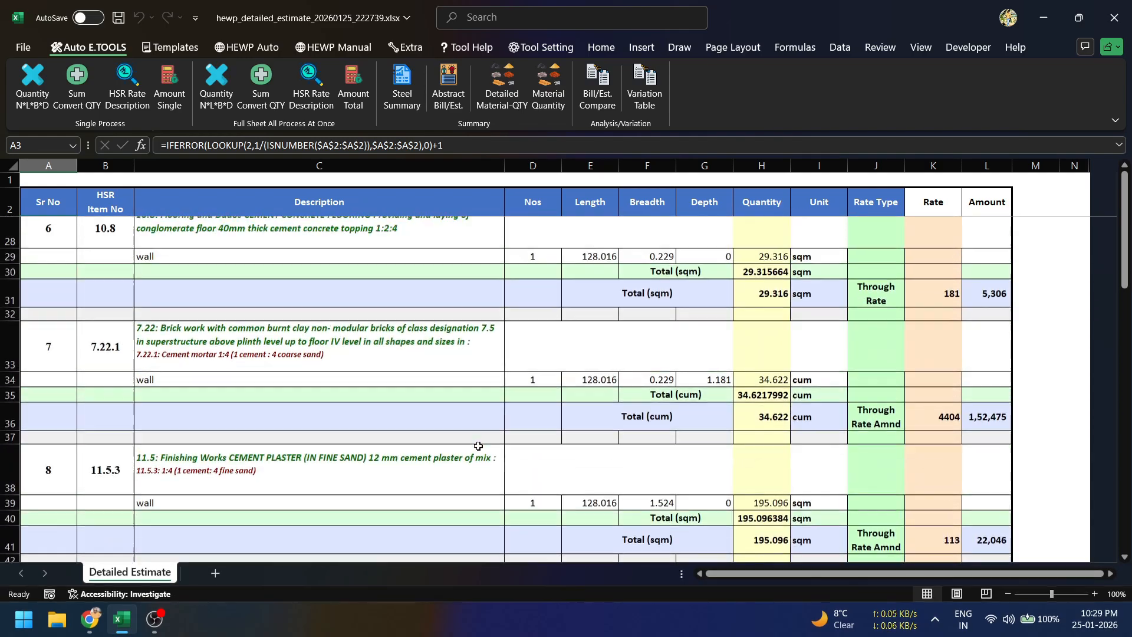
left_click(541, 278)
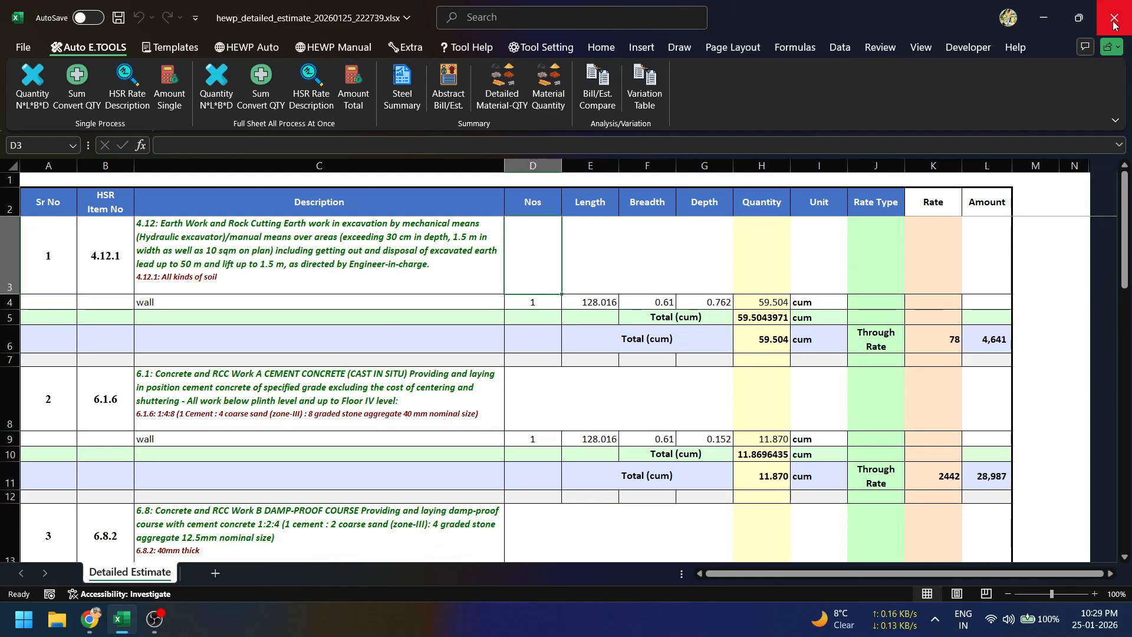
Step: Close the estimate workbook, saving its changes to the Desktop, and close the browser showing output.pdf
left_click(1114, 22)
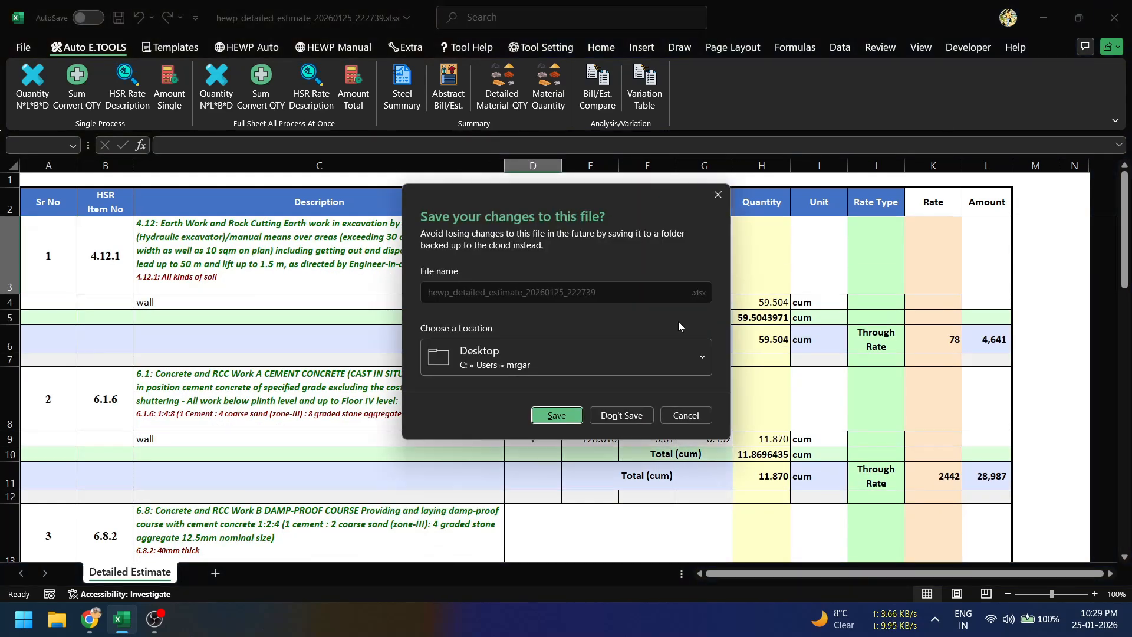
left_click(556, 416)
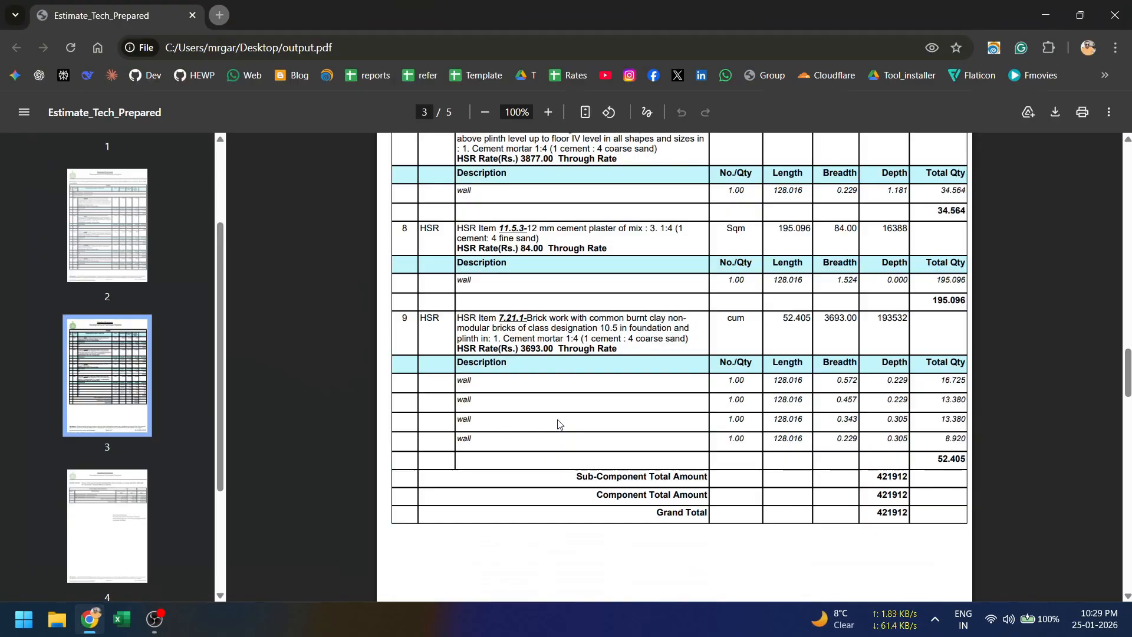
left_click(1116, 17)
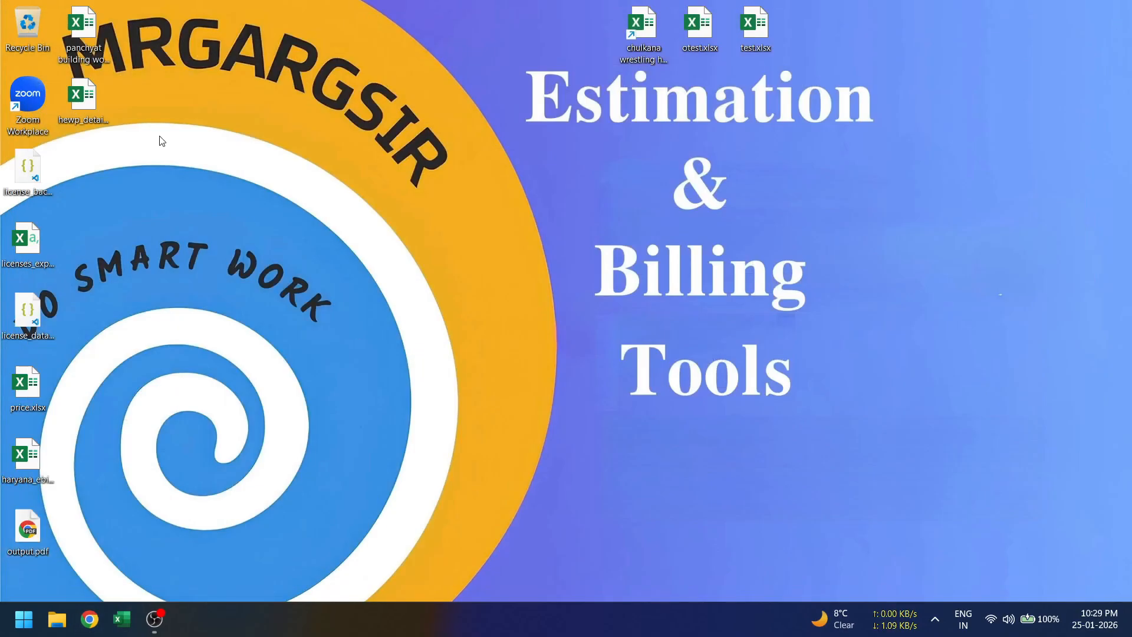
Step: Reopen hewp_detailed_estimate_20260125_222739.xlsx from the Desktop, look through the saved estimate and close it
double_click(87, 113)
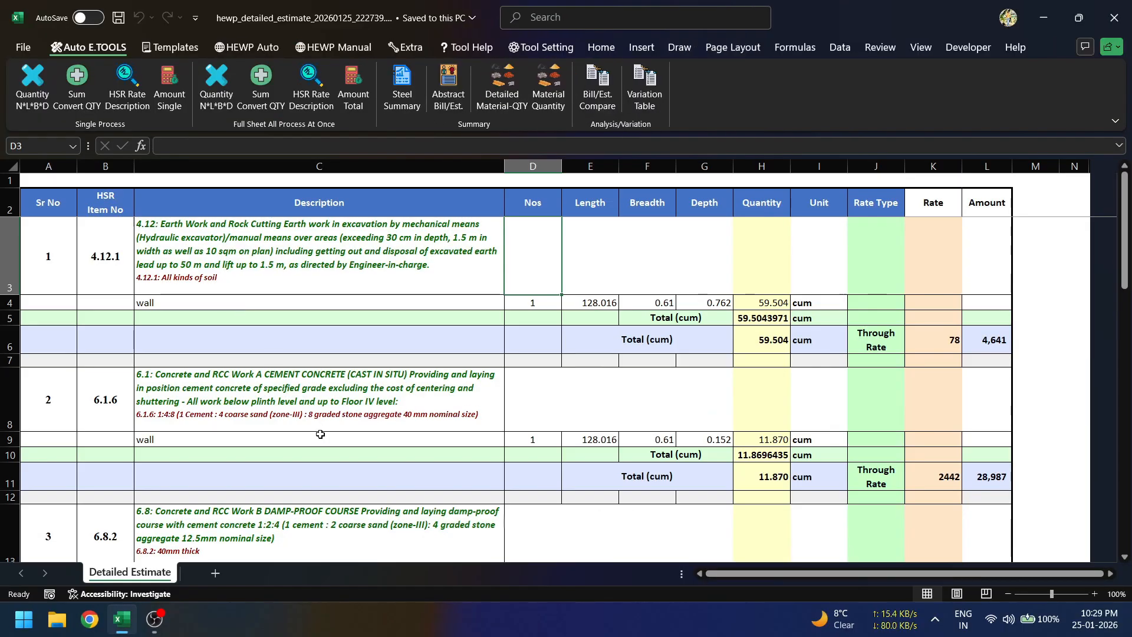
scroll(320, 434, "down", 14)
scroll(320, 435, "up", 15)
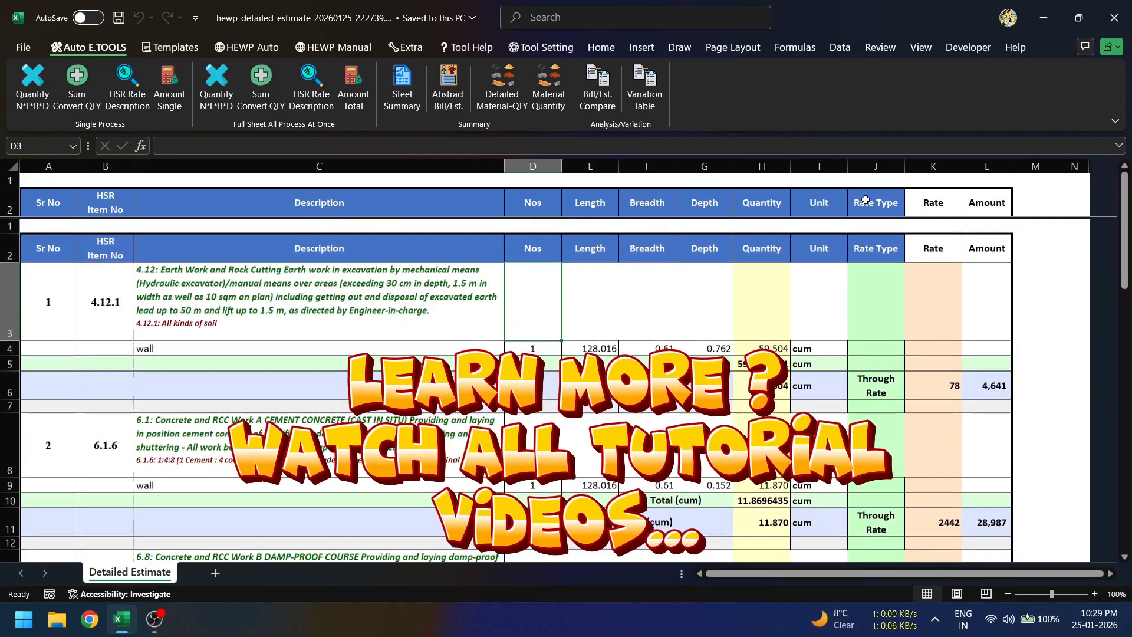
left_click(1124, 9)
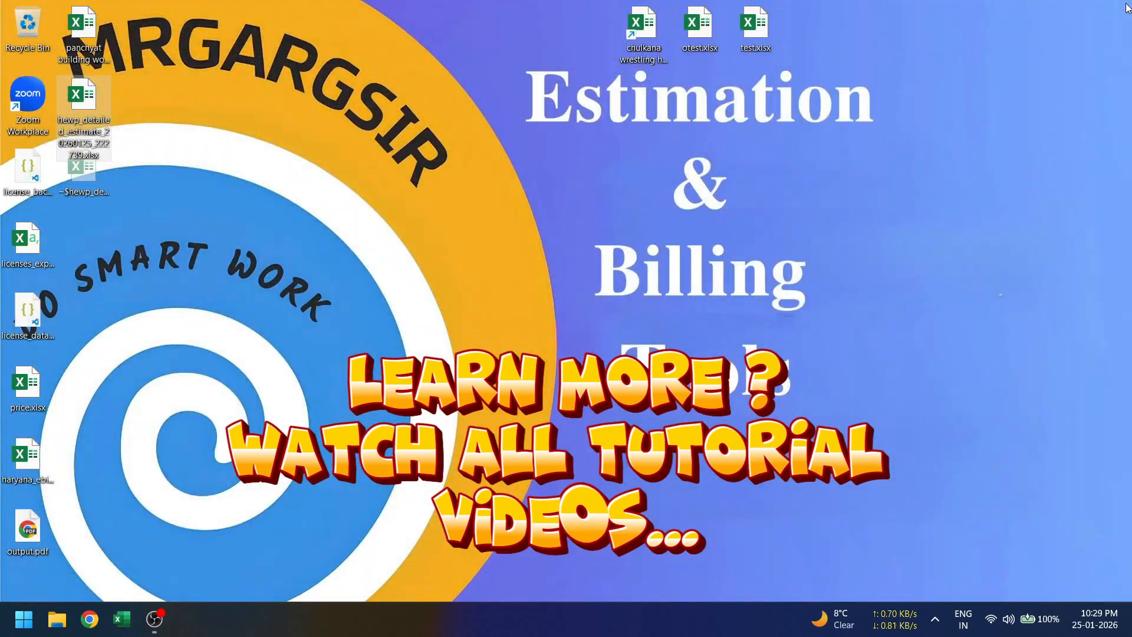